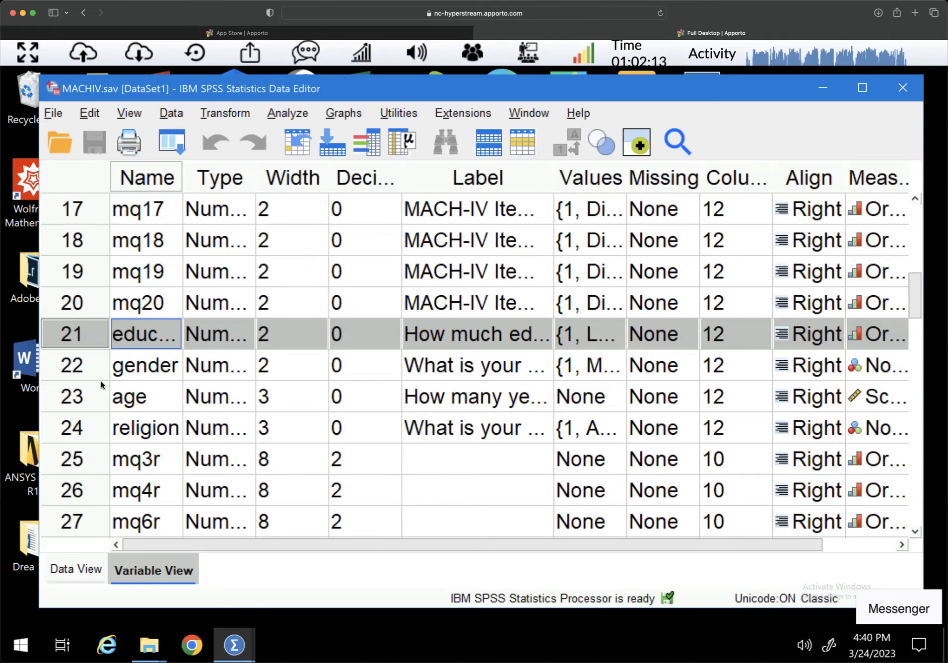
# - Start a Crosstabs analysis from the descriptive statistics
pyautogui.click(287, 117)
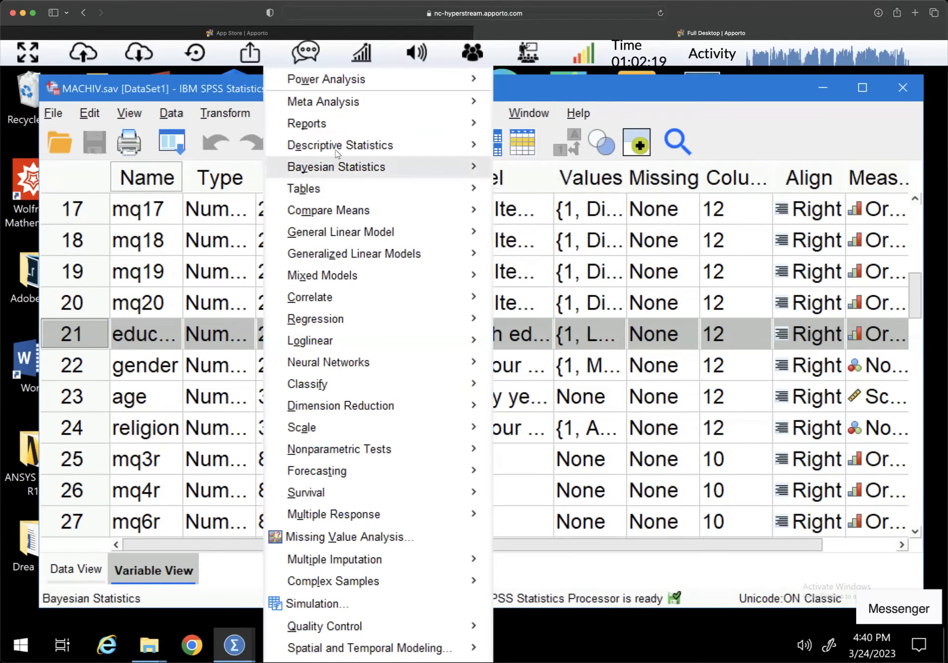
pyautogui.moveTo(449, 145)
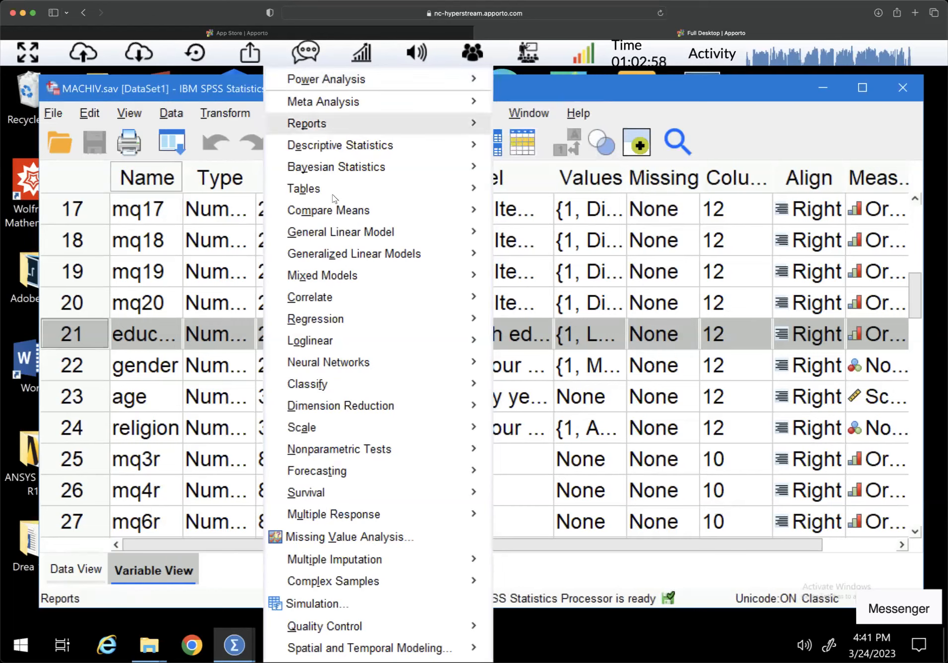
pyautogui.moveTo(338, 145)
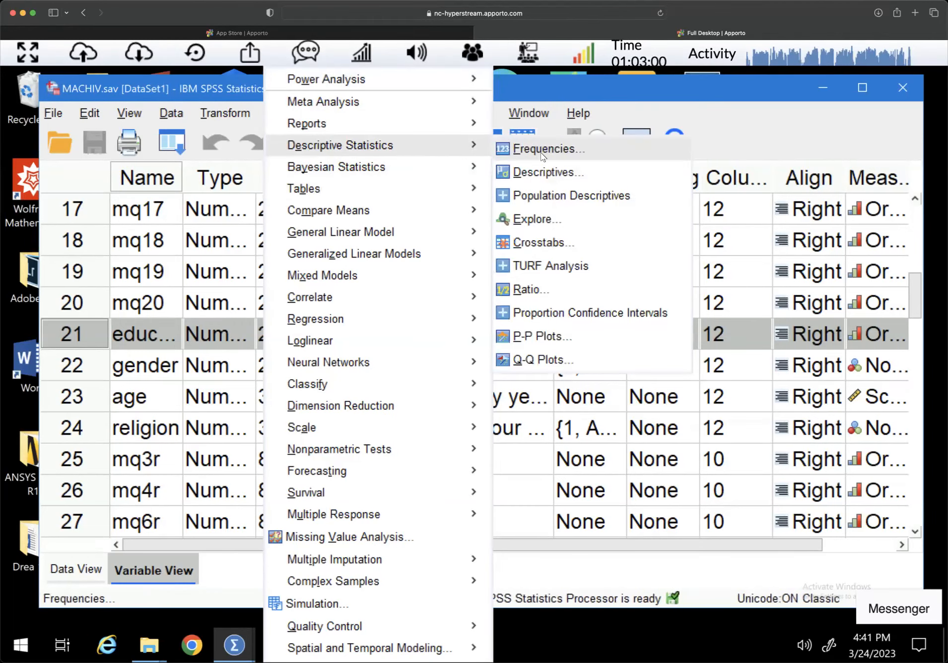
pyautogui.click(547, 241)
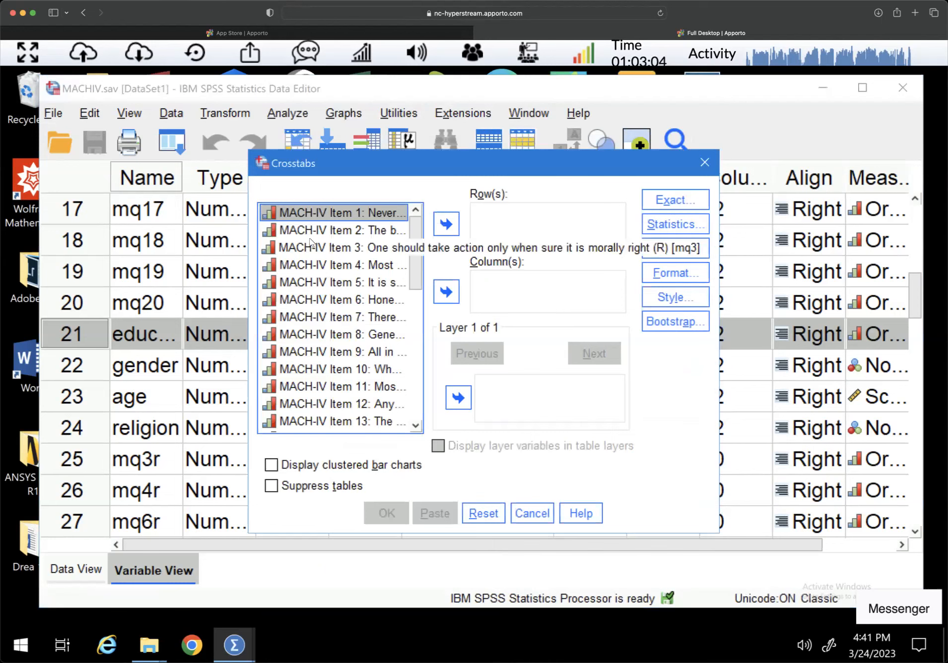
# - Display the source variables by variable name and sort them by measurement level
pyautogui.rightClick(314, 253)
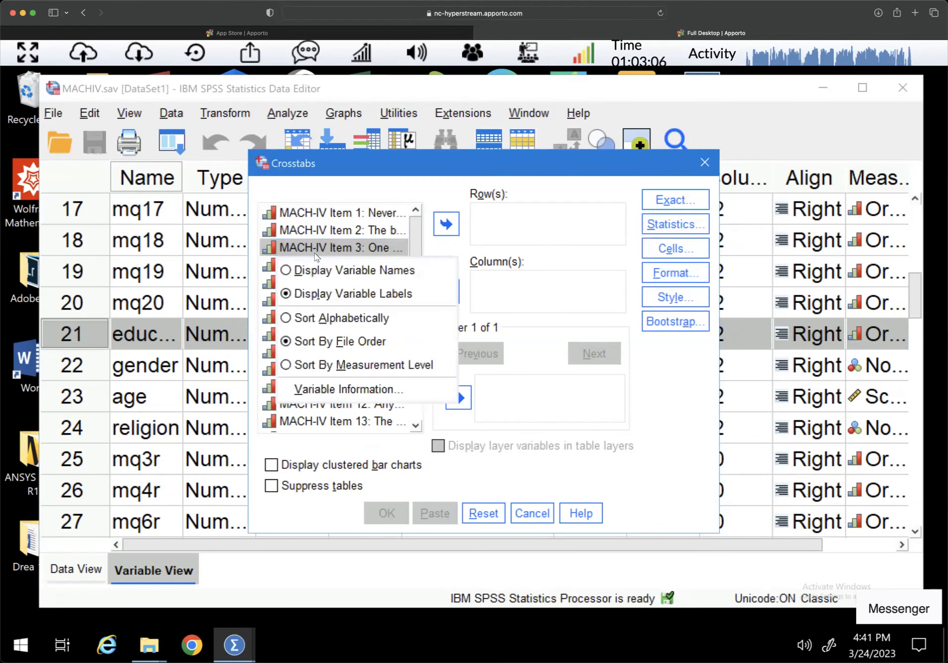
pyautogui.click(328, 270)
pyautogui.moveTo(415, 238); pyautogui.dragTo(409, 231)
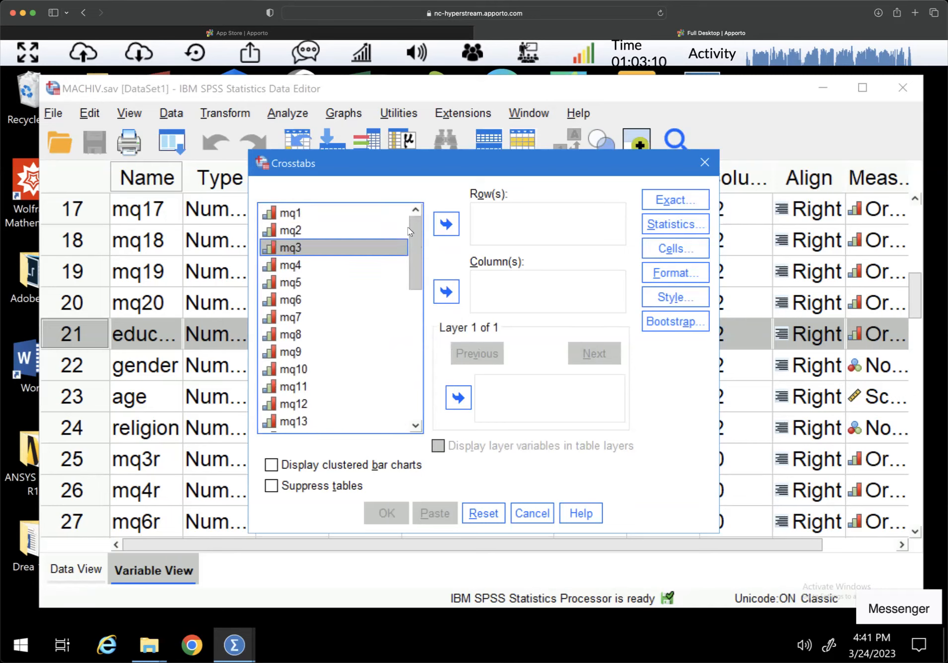
pyautogui.rightClick(302, 228)
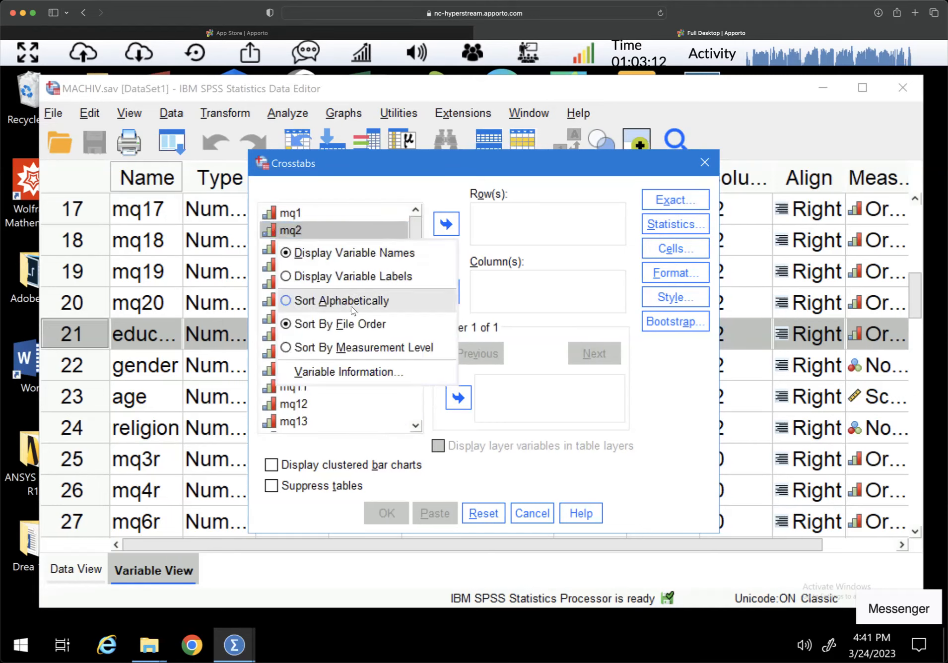
pyautogui.click(293, 345)
pyautogui.moveTo(412, 300); pyautogui.dragTo(412, 223)
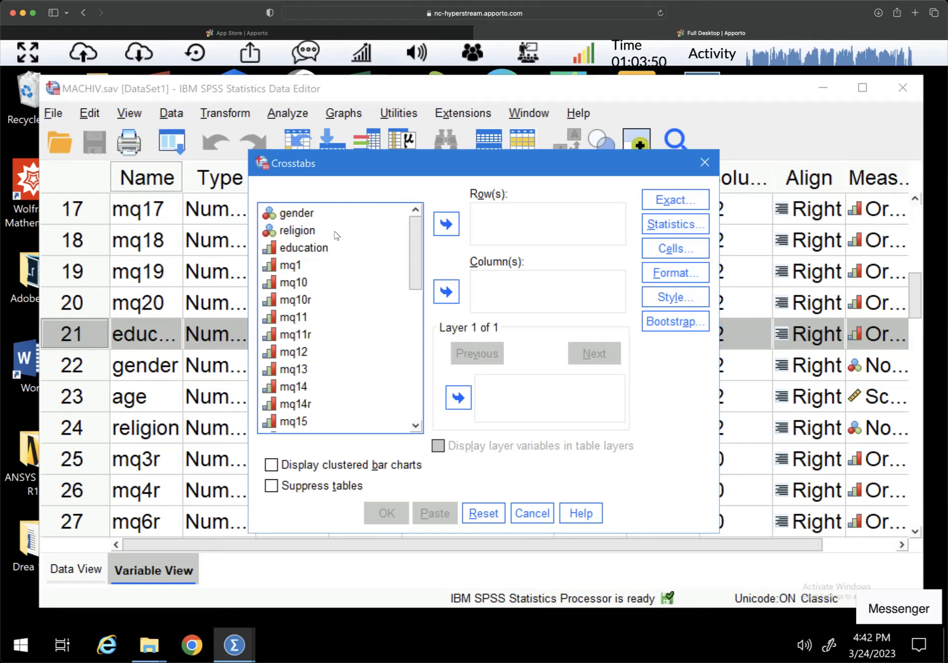
# - Assign gender as the column variable and religion as the row variable of the crosstab
pyautogui.moveTo(293, 213); pyautogui.dragTo(541, 296)
pyautogui.click(301, 215)
pyautogui.moveTo(426, 219); pyautogui.dragTo(526, 221)
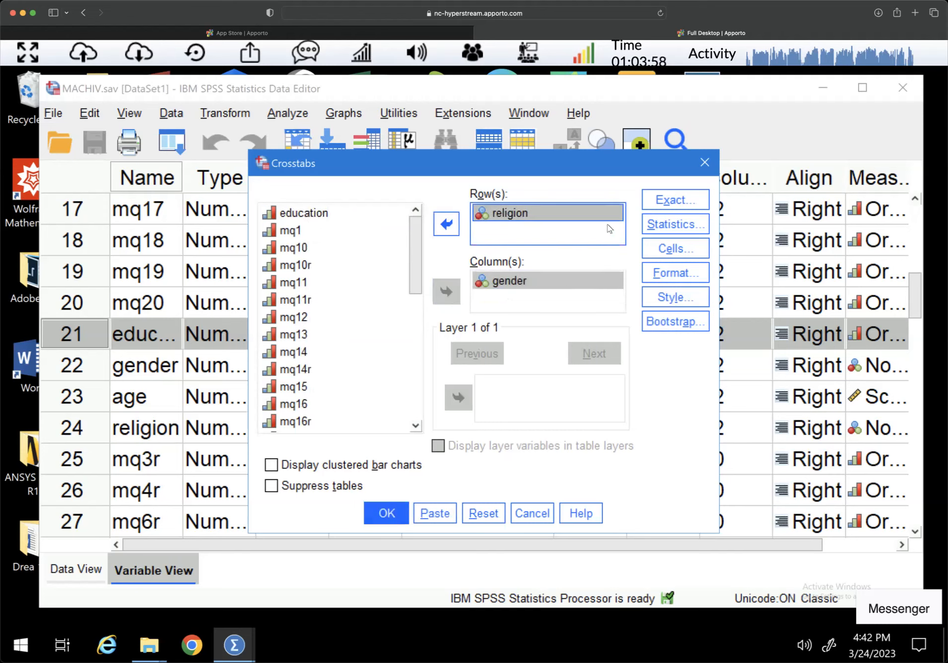
# - Look over the crosstab's Exact Tests options and its available statistics
pyautogui.click(674, 202)
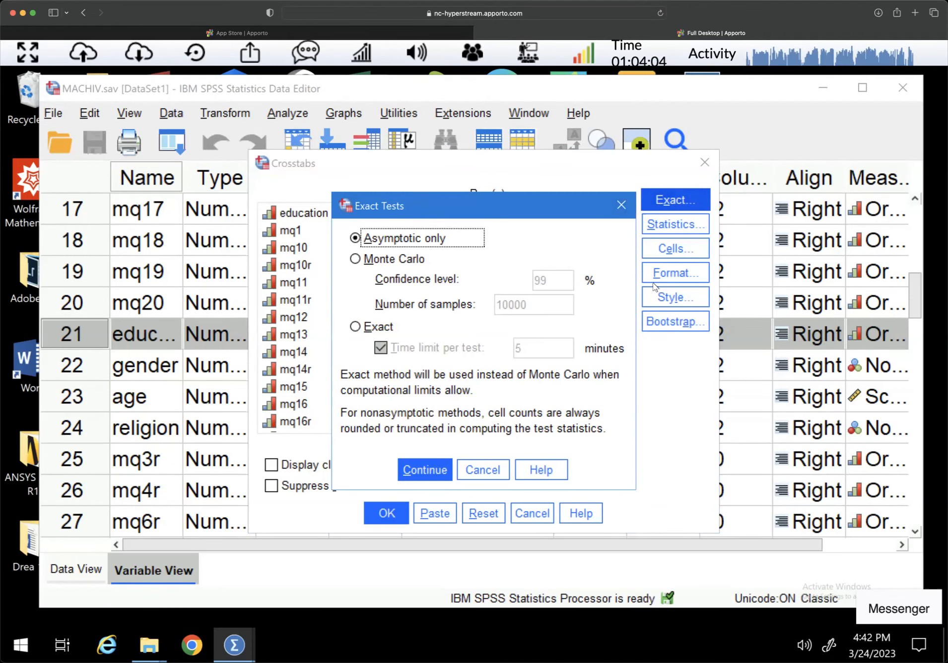
pyautogui.click(621, 206)
pyautogui.click(698, 222)
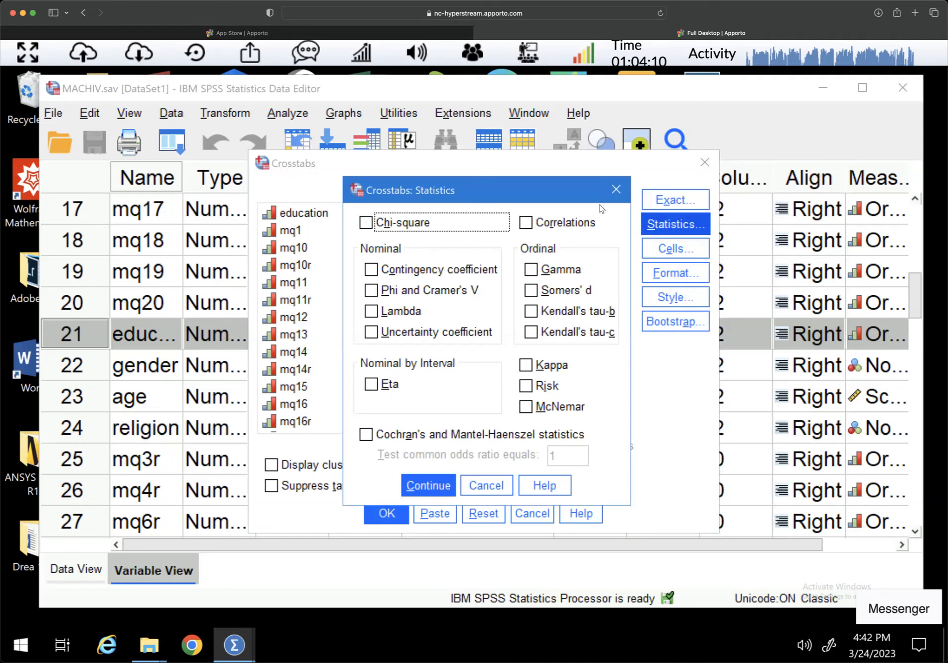
pyautogui.click(617, 189)
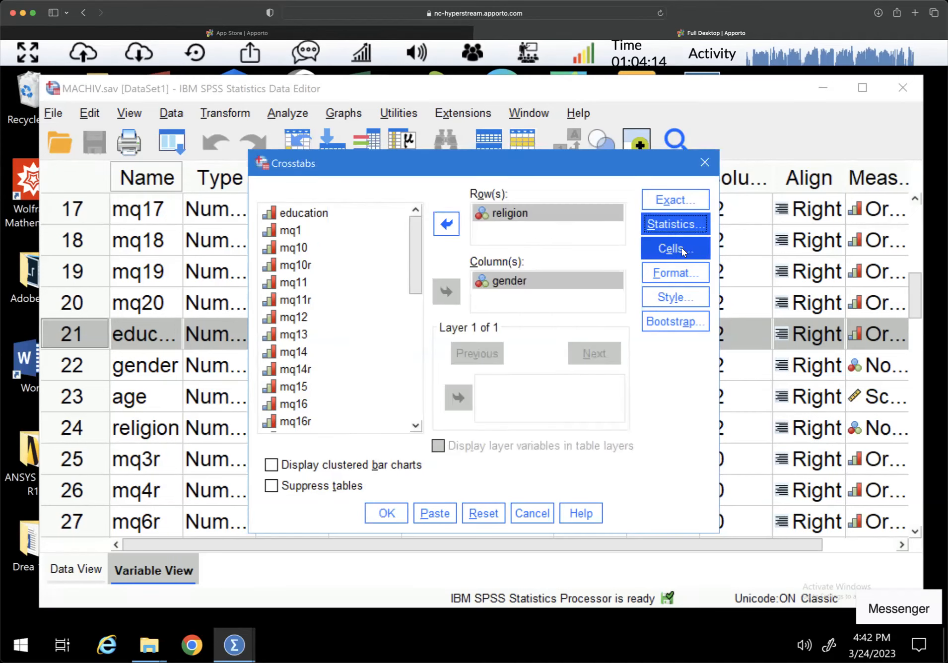
# - Add column percentages to the crosstab cells and run the analysis
pyautogui.click(682, 247)
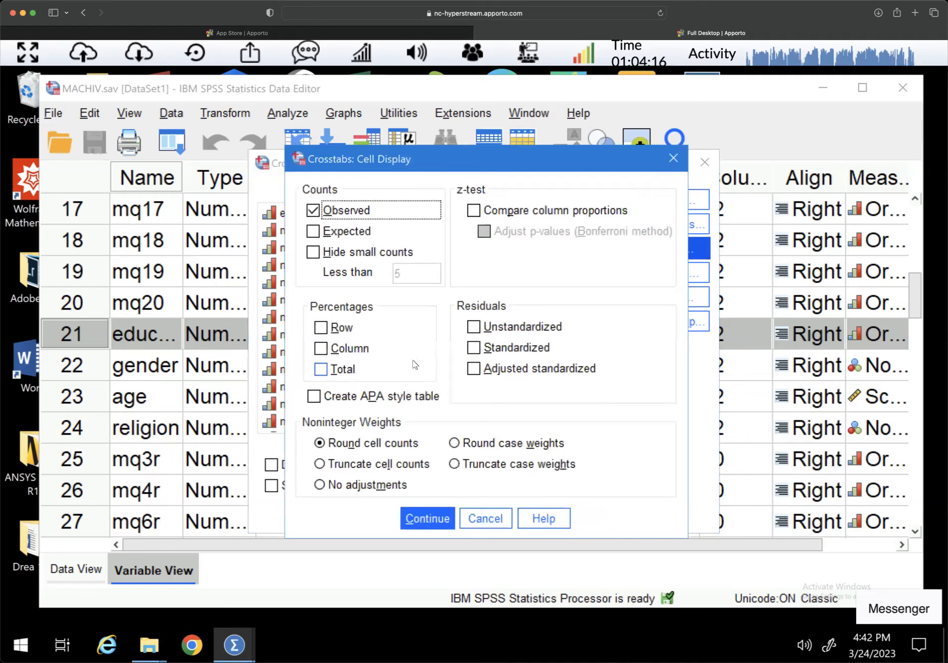
pyautogui.click(323, 349)
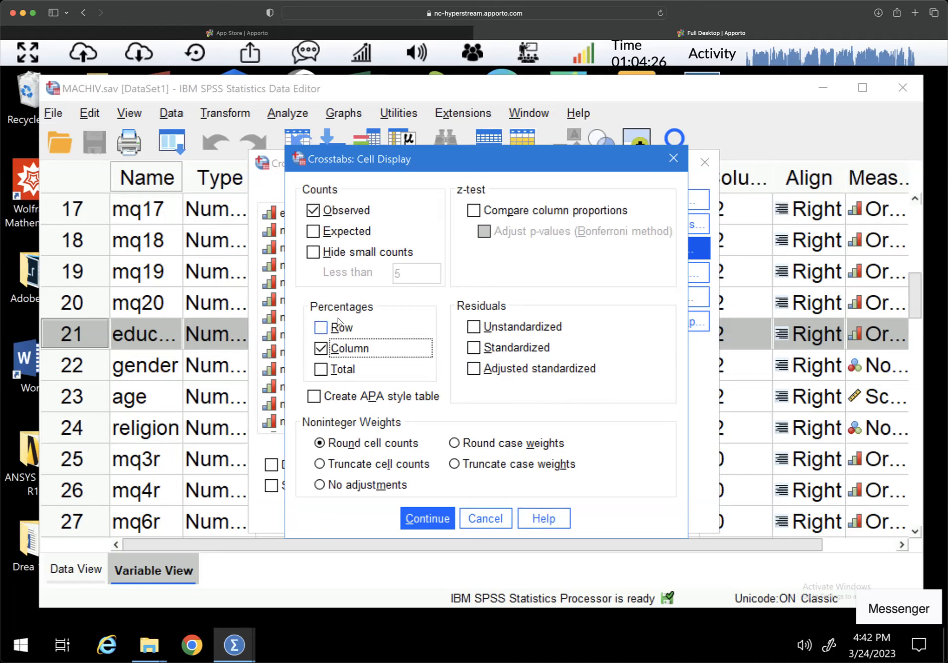
pyautogui.click(422, 518)
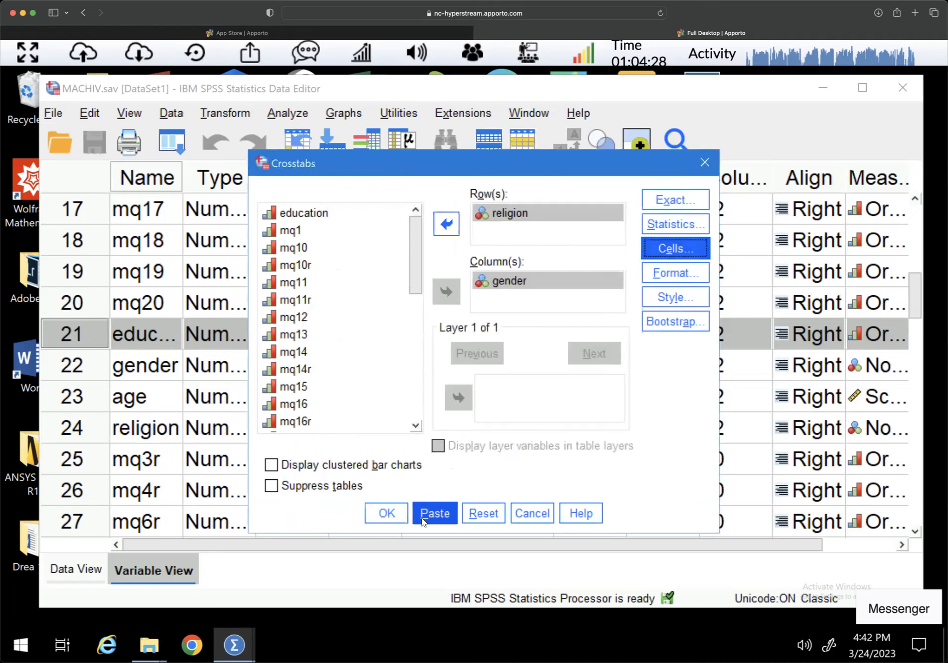
pyautogui.click(386, 513)
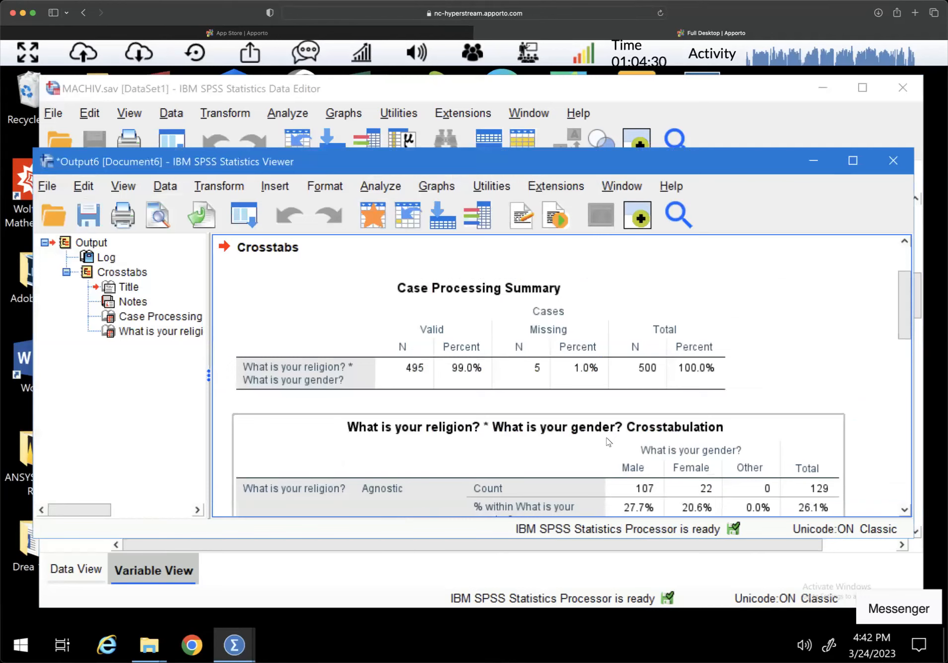
# - Examine the crosstab output, from its syntax and case summary through the religion by gender counts and percentages
pyautogui.moveTo(907, 319); pyautogui.dragTo(900, 291)
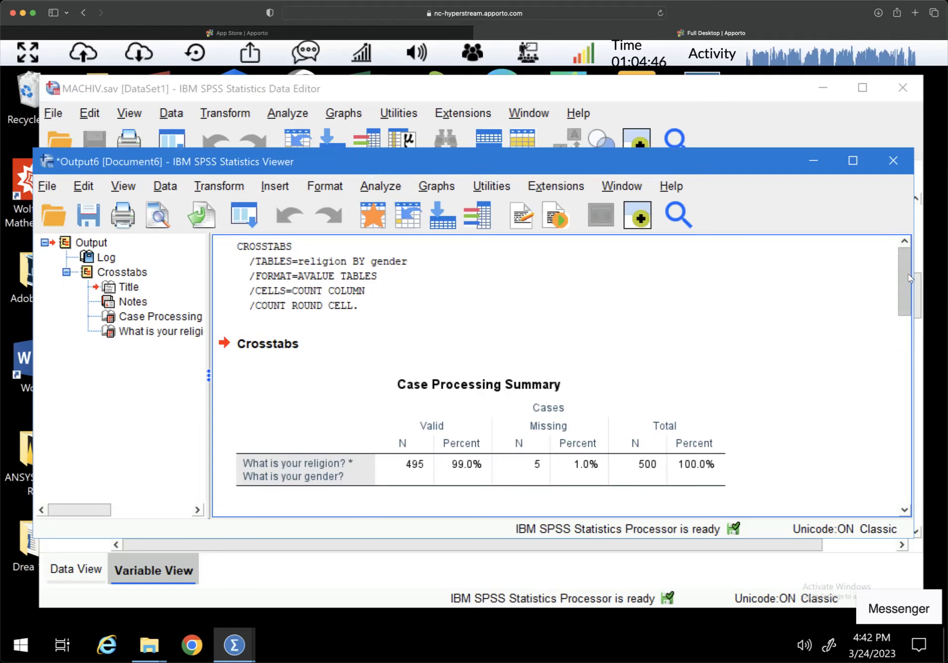
pyautogui.moveTo(907, 272); pyautogui.dragTo(906, 339)
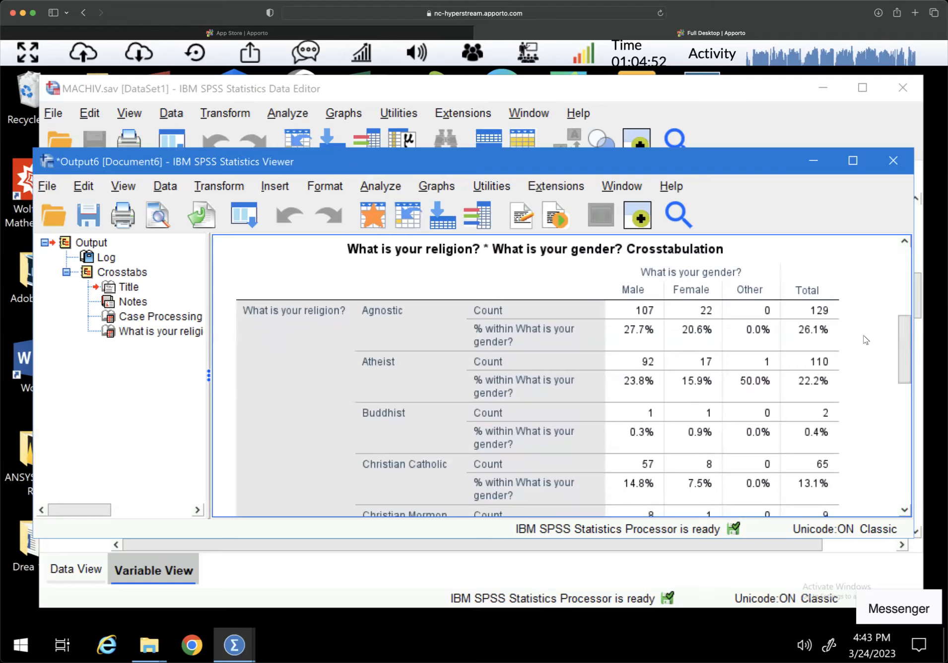
pyautogui.click(695, 362)
pyautogui.moveTo(903, 340)
pyautogui.mouseDown()
pyautogui.moveTo(904, 373)
pyautogui.moveTo(900, 326)
pyautogui.mouseUp()
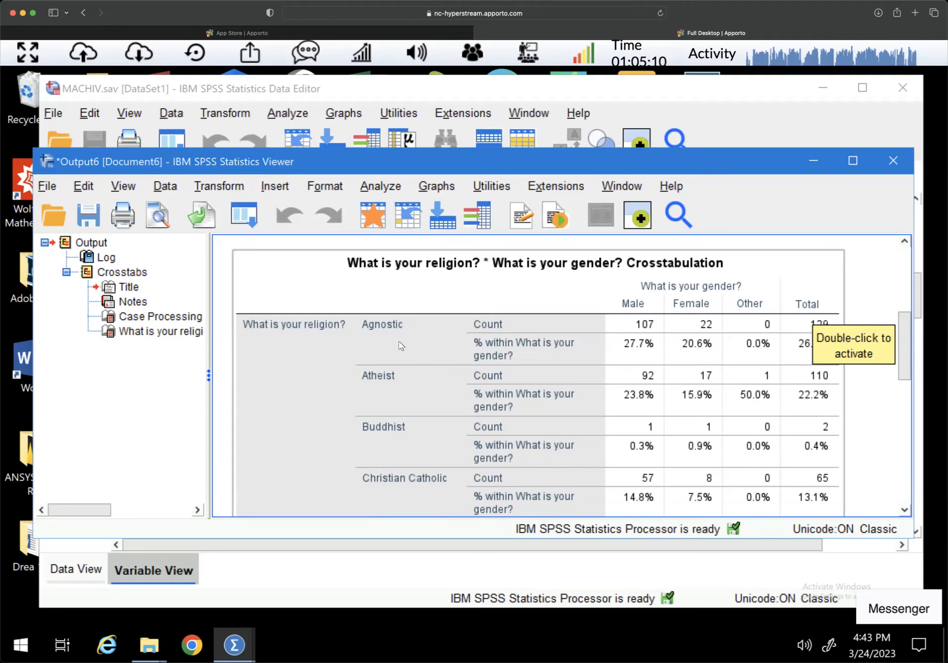
pyautogui.moveTo(902, 341); pyautogui.dragTo(884, 459)
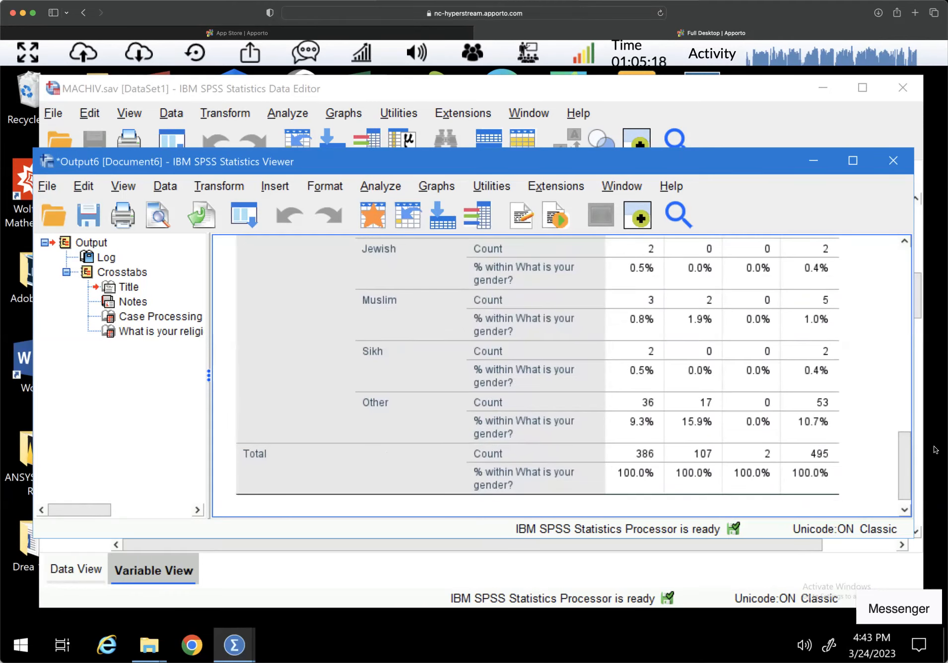
pyautogui.moveTo(909, 465); pyautogui.dragTo(903, 382)
pyautogui.scroll(3, 903, 365)
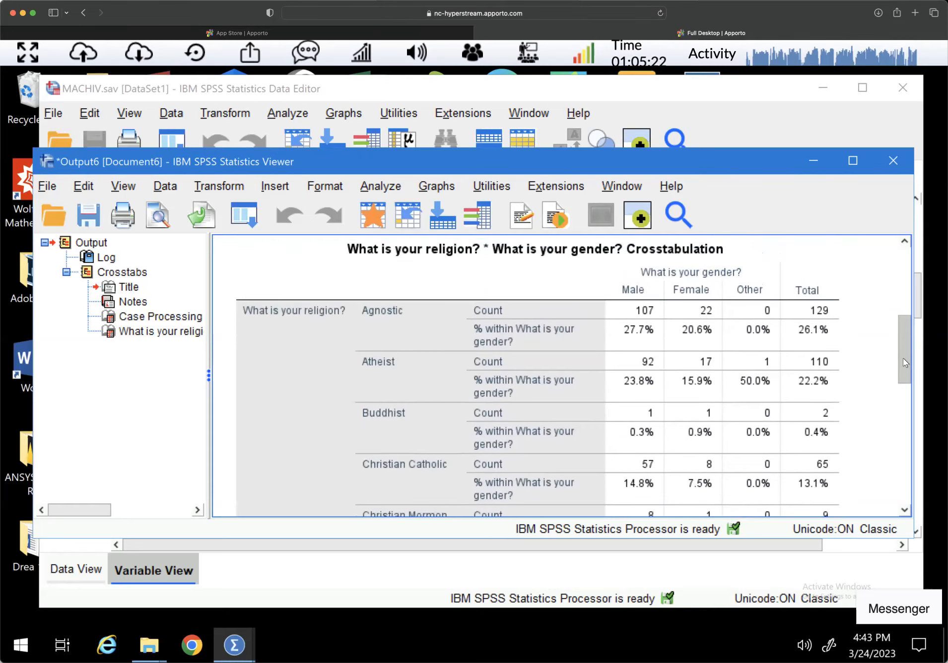
pyautogui.click(677, 328)
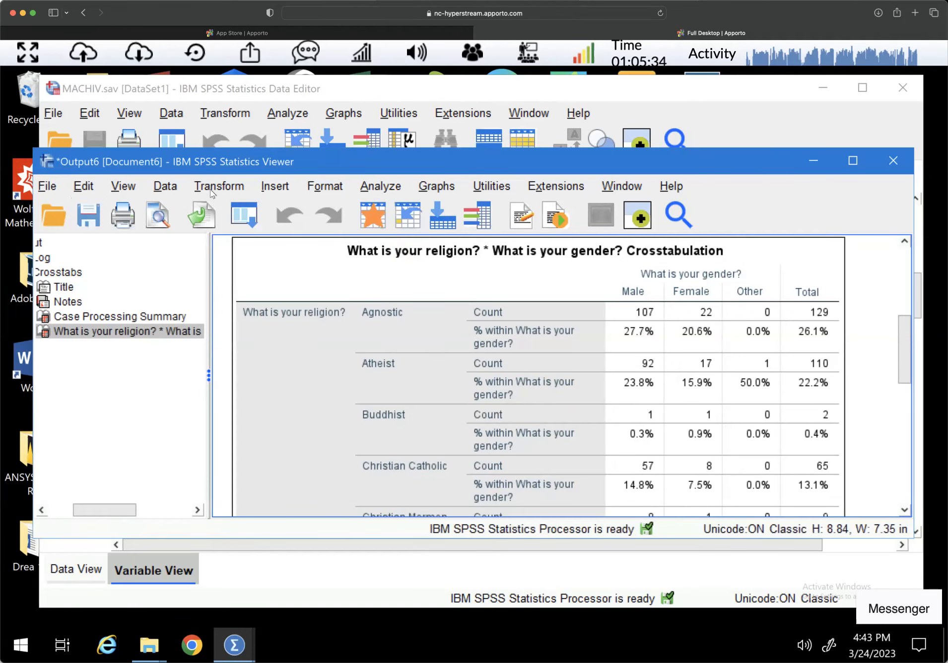
# - Start exporting the output and choose the Desktop as the destination folder
pyautogui.click(53, 187)
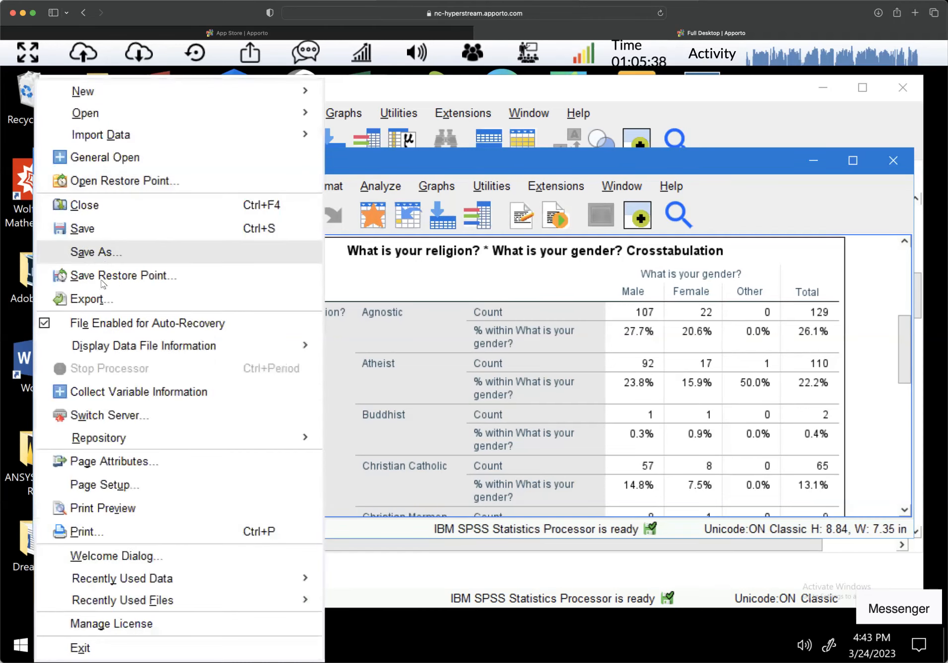
pyautogui.click(90, 299)
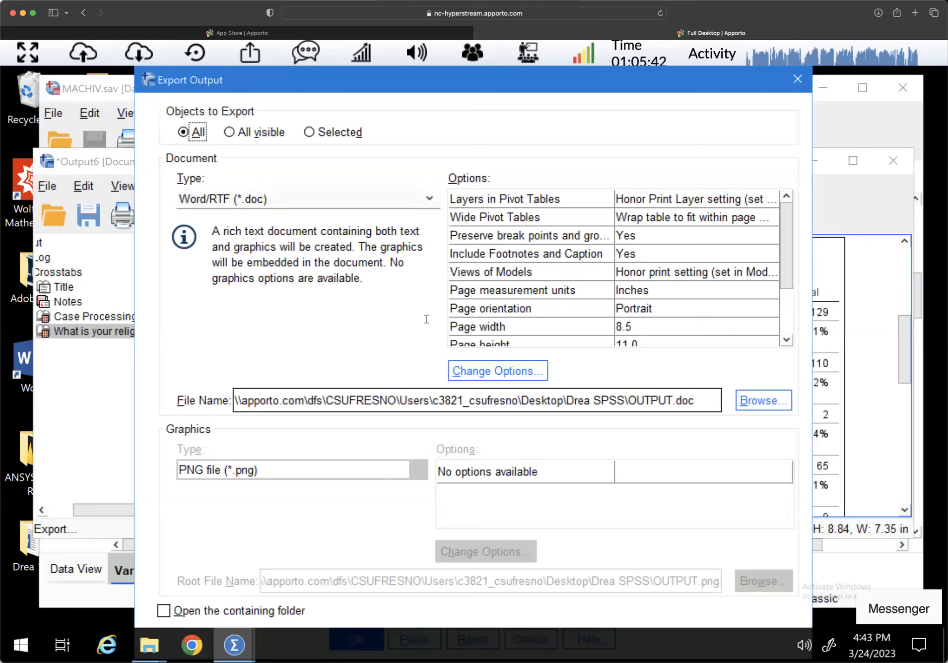
pyautogui.click(777, 405)
pyautogui.click(771, 410)
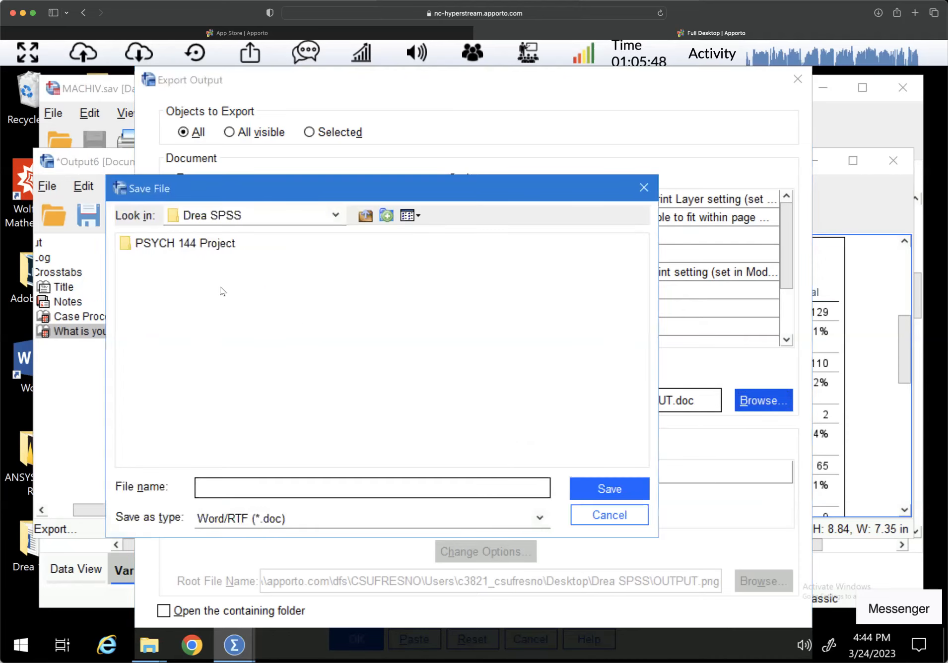
pyautogui.click(337, 216)
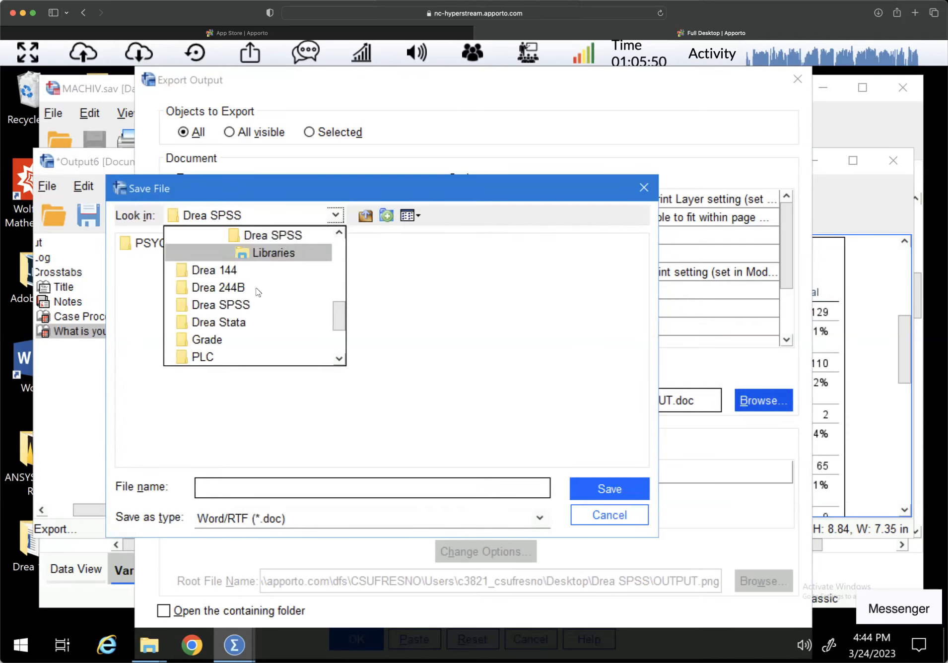
pyautogui.scroll(5, 218, 307)
pyautogui.click(208, 235)
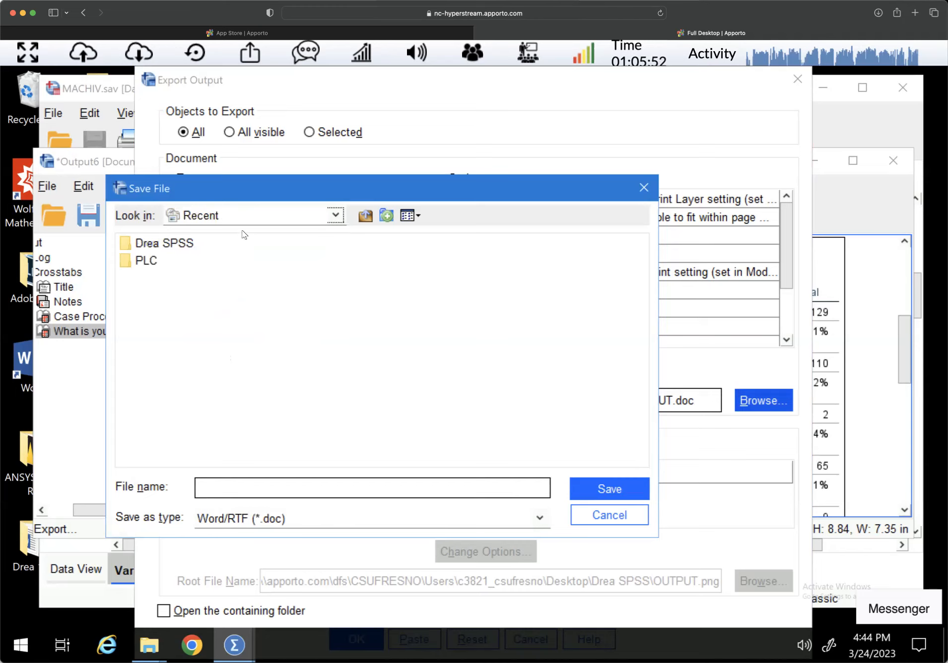
pyautogui.click(335, 215)
pyautogui.click(218, 253)
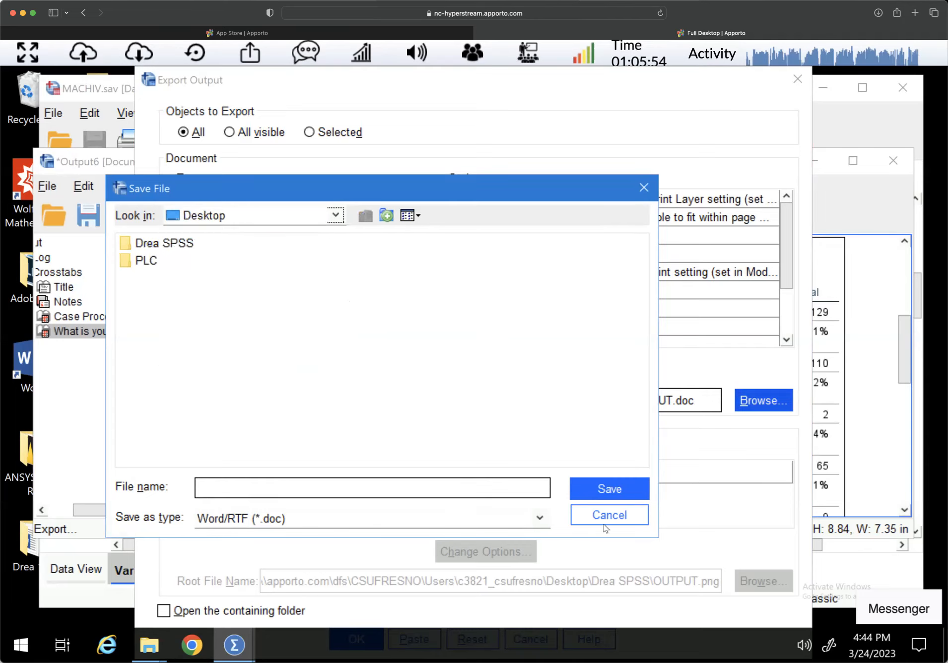
# - Name the export file Example and save that file location on the Desktop
pyautogui.click(610, 492)
pyautogui.click(348, 489)
pyautogui.write('Example')
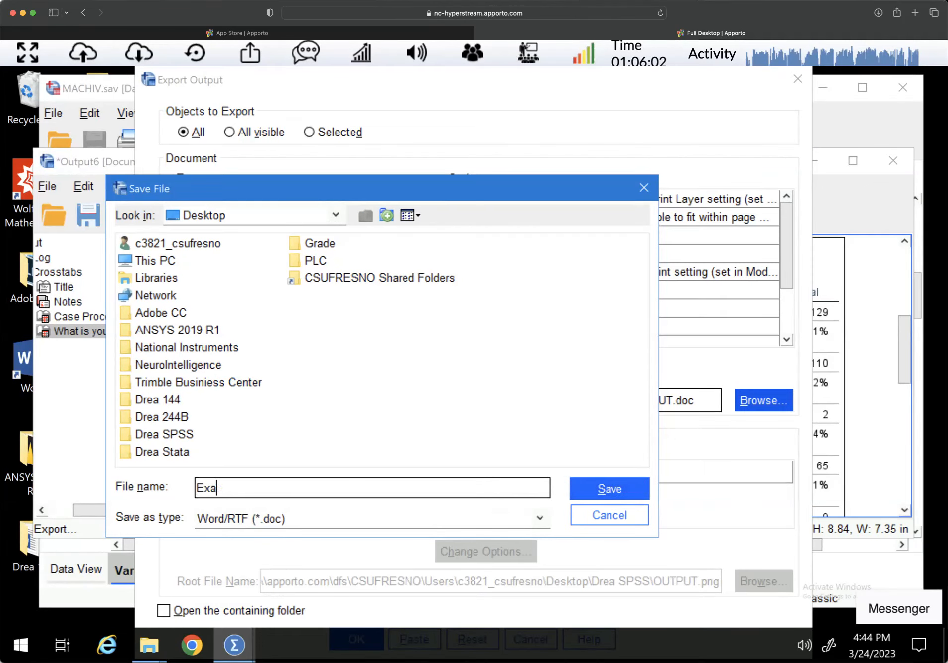
pyautogui.click(615, 492)
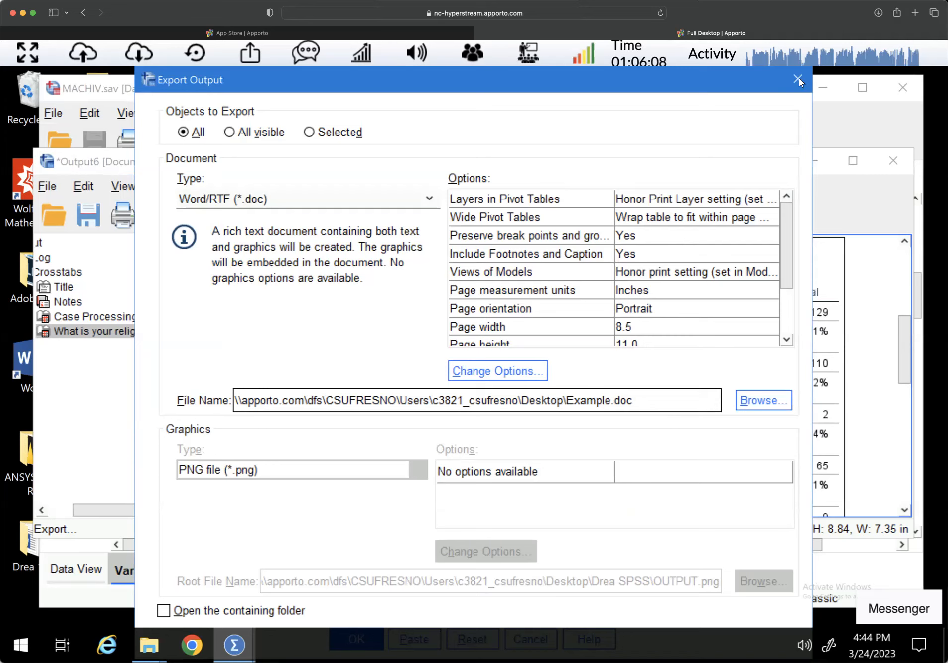
# - Export all output as a Word/RTF (*.doc) document and open the exported Example file in Word
pyautogui.click(434, 195)
pyautogui.click(229, 304)
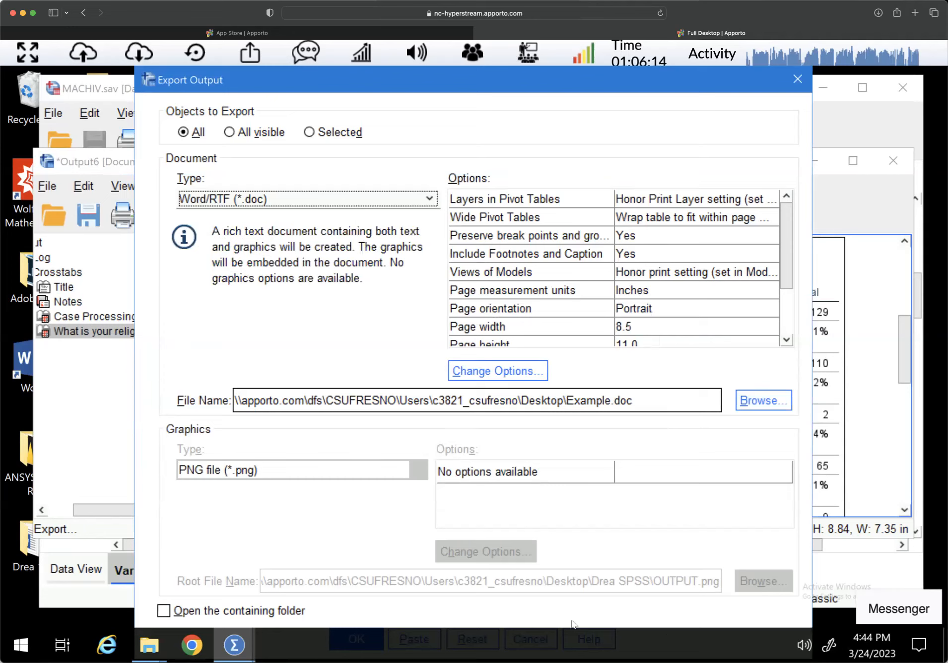
pyautogui.moveTo(605, 92); pyautogui.dragTo(559, 79)
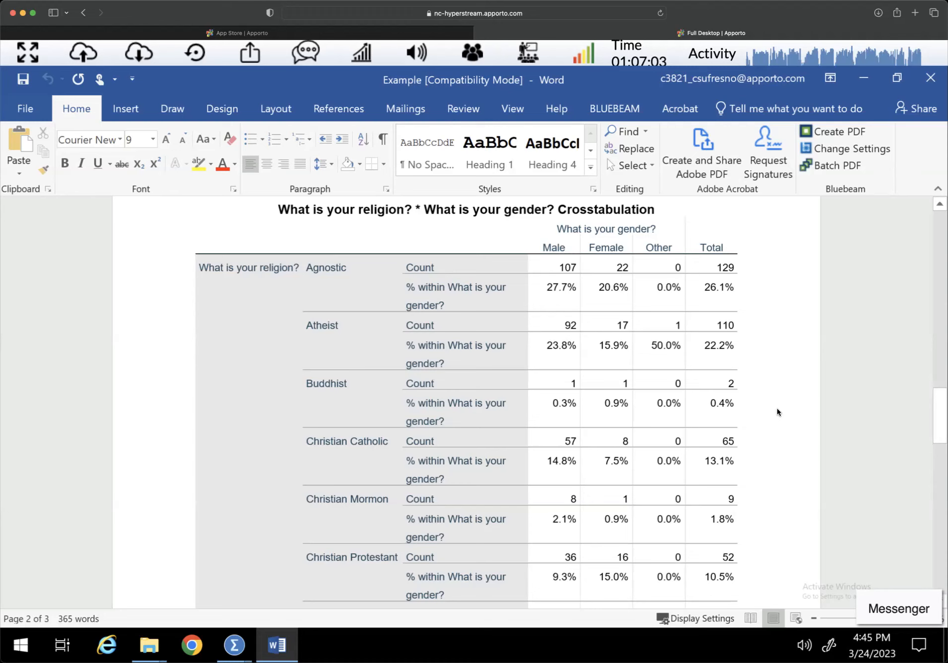
# - Dismiss the Messenger overlay covering the zoom control and set the document zoom to 82%
pyautogui.press('super')
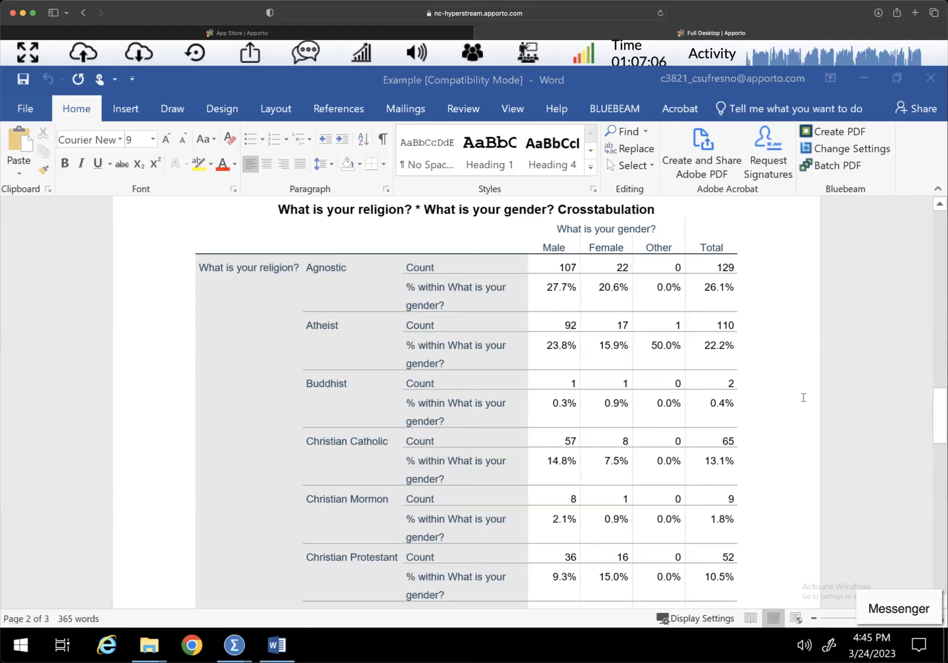
pyautogui.click(821, 283)
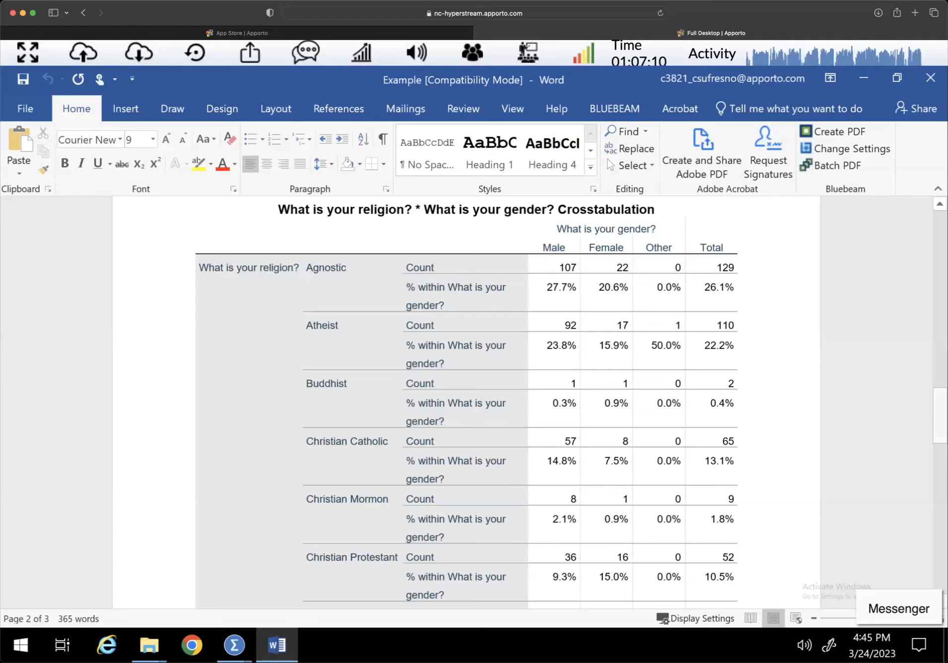
pyautogui.click(899, 608)
pyautogui.click(752, 234)
pyautogui.moveTo(863, 621); pyautogui.dragTo(856, 623)
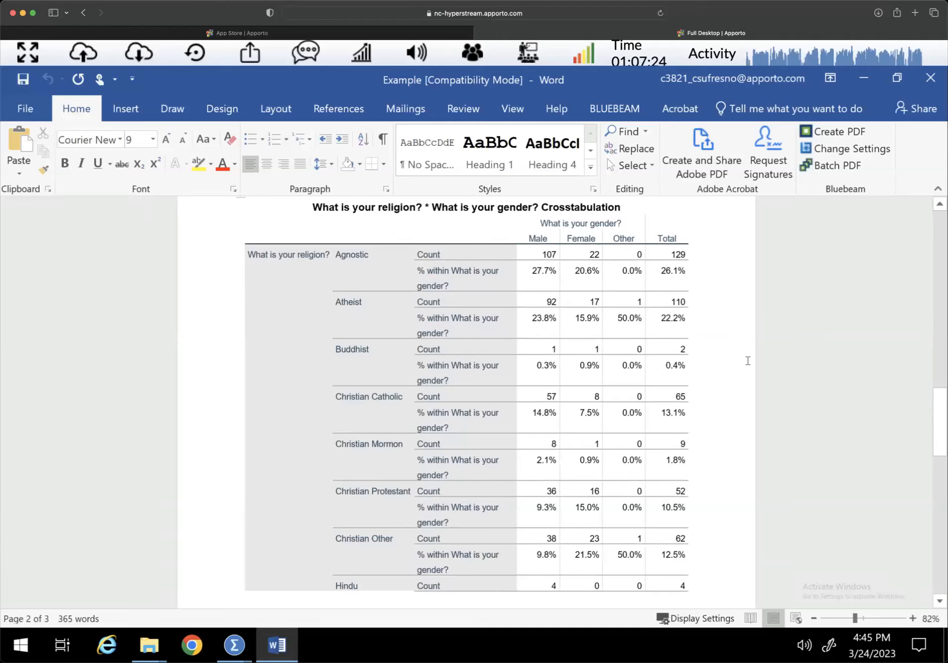
# - Highlight the Male column's total count and percentage in yellow in the Total row of the crosstabulation
pyautogui.moveTo(531, 239); pyautogui.dragTo(549, 582)
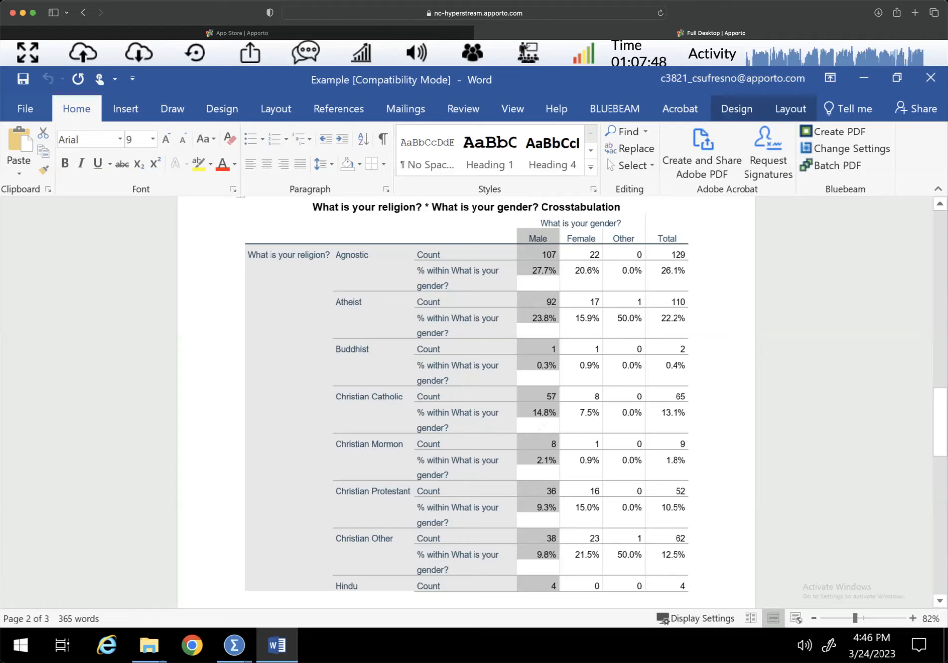
pyautogui.scroll(-3, 541, 431)
pyautogui.scroll(-6, 541, 435)
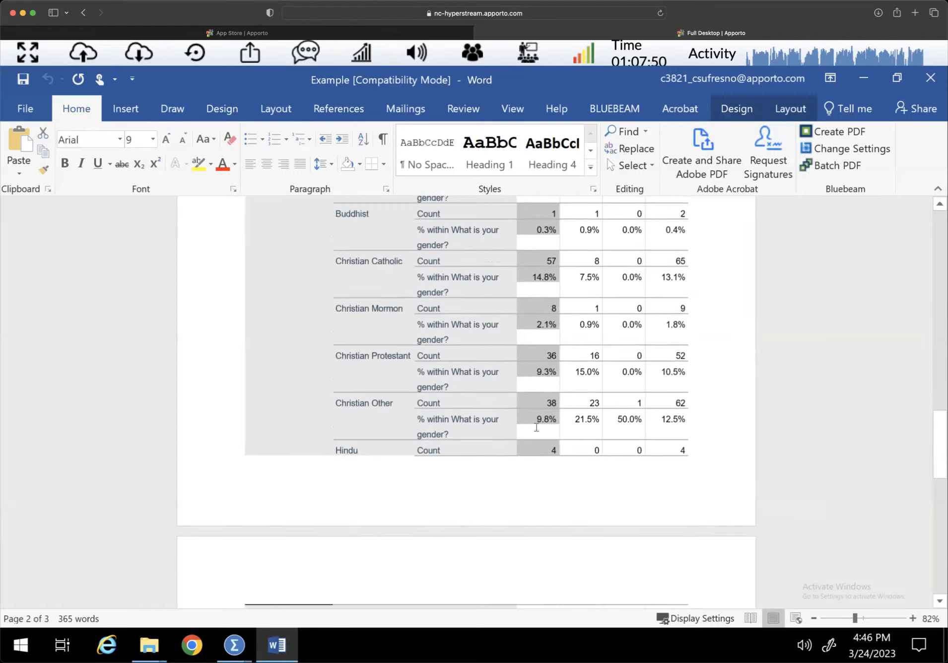
pyautogui.scroll(-4, 533, 424)
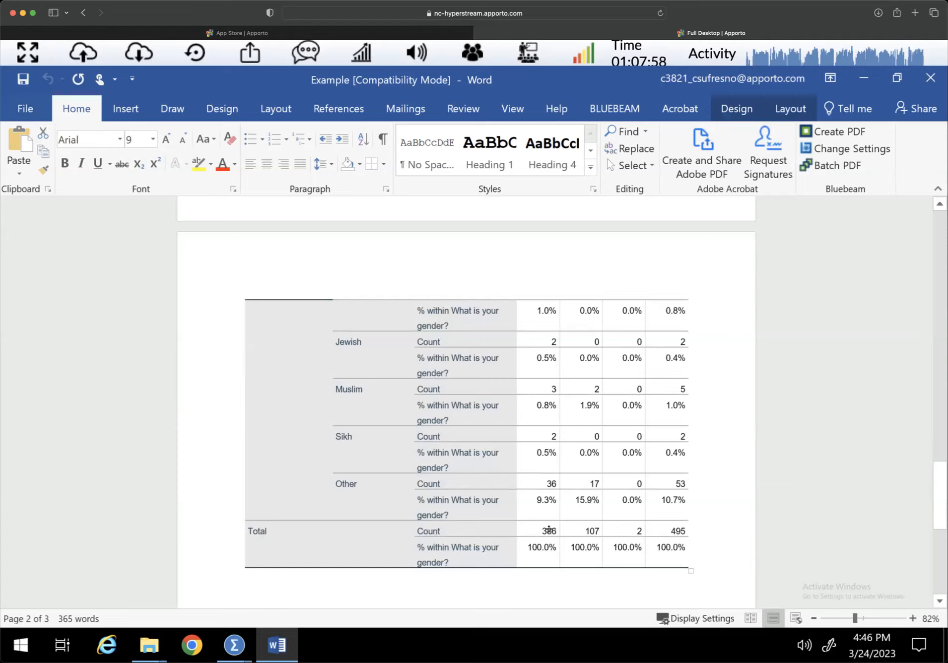
pyautogui.click(571, 586)
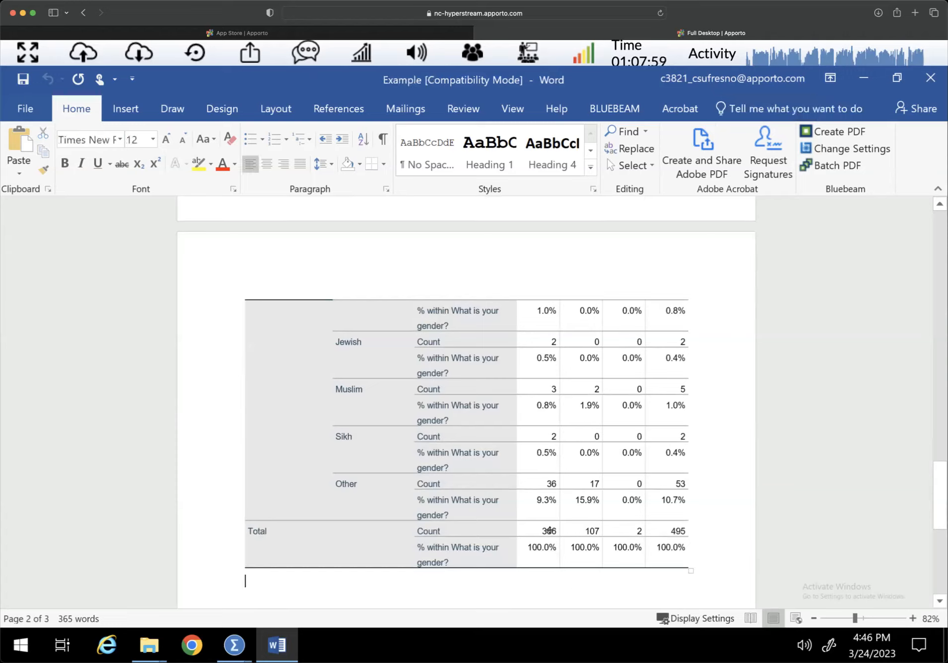
pyautogui.moveTo(539, 531)
pyautogui.mouseDown()
pyautogui.moveTo(552, 530)
pyautogui.moveTo(552, 545)
pyautogui.moveTo(552, 530)
pyautogui.moveTo(550, 544)
pyautogui.mouseUp()
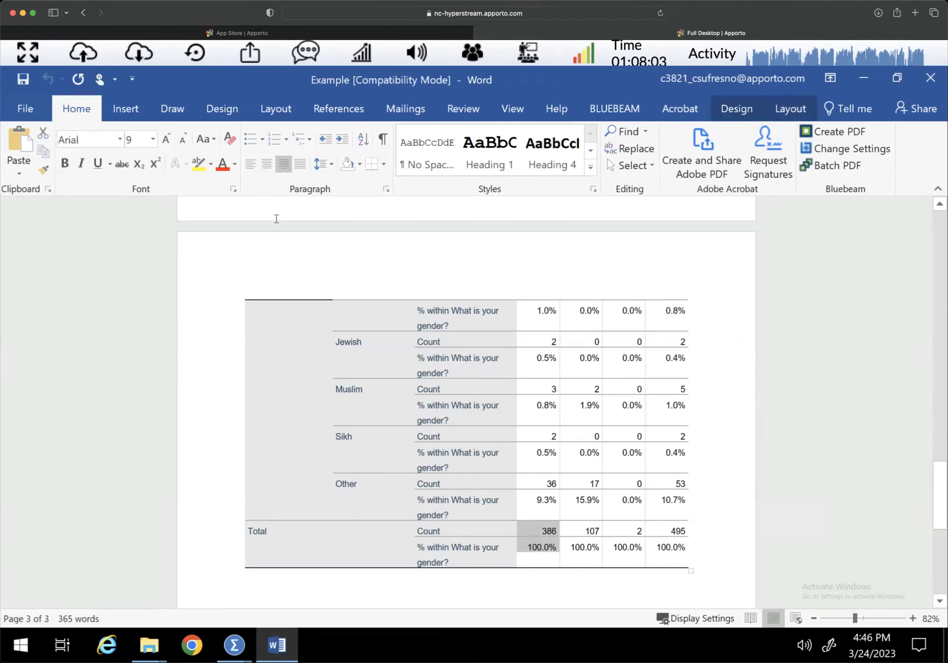
pyautogui.click(198, 166)
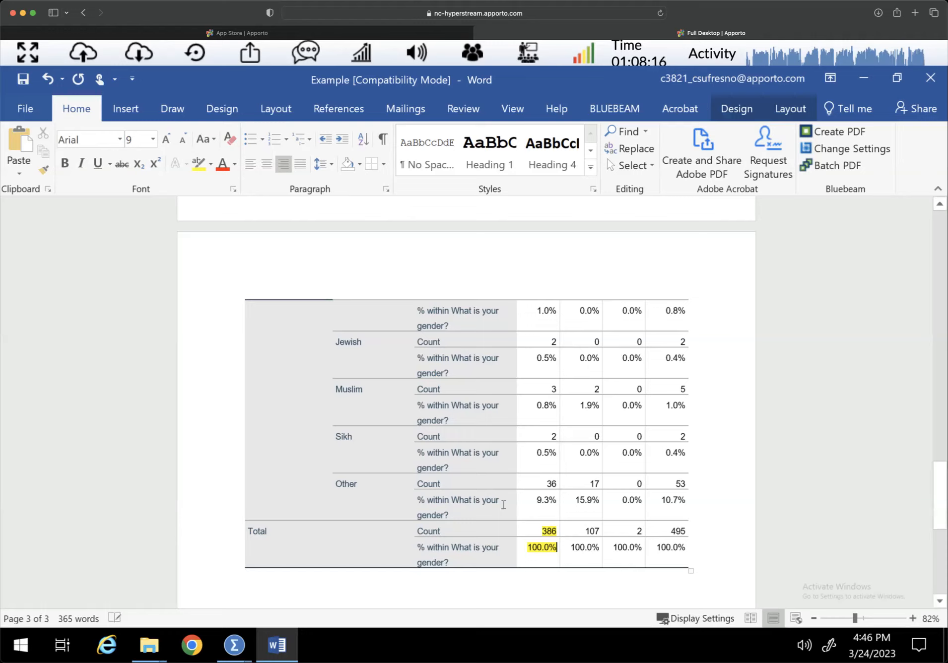
# - Examine the Male column and compare the Agnostic within-gender percentages across Male, Female, Other and Total
pyautogui.moveTo(538, 537); pyautogui.dragTo(534, 284)
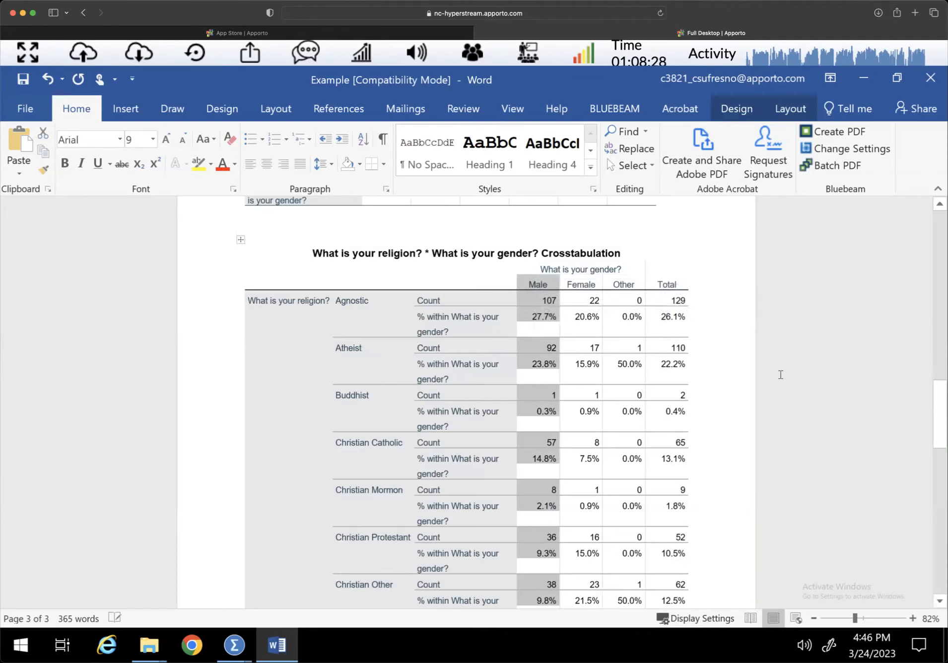
pyautogui.scroll(-3, 783, 374)
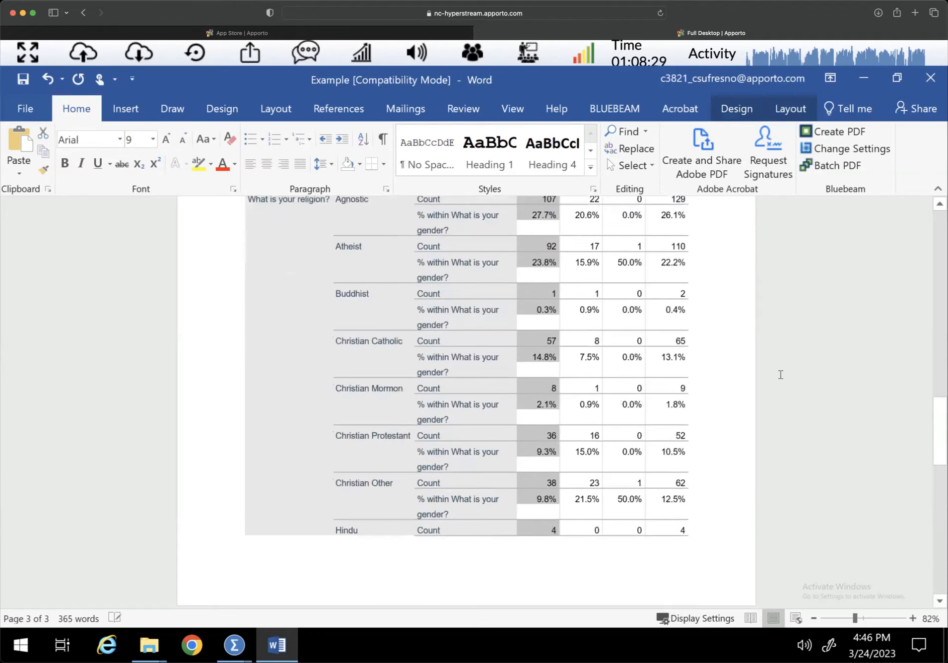
pyautogui.scroll(1, 781, 374)
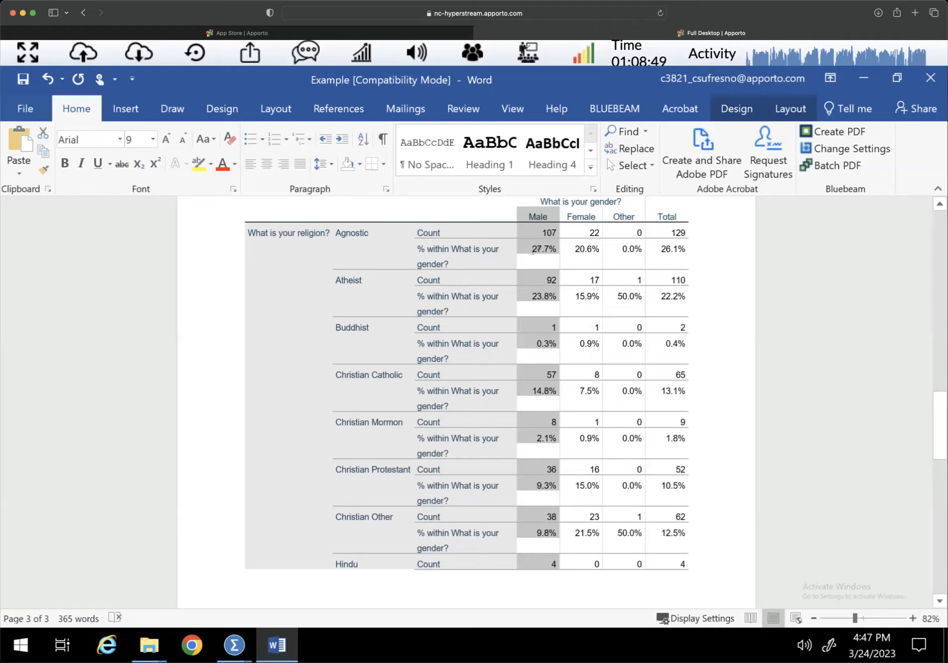
pyautogui.click(569, 218)
pyautogui.moveTo(566, 214); pyautogui.dragTo(578, 254)
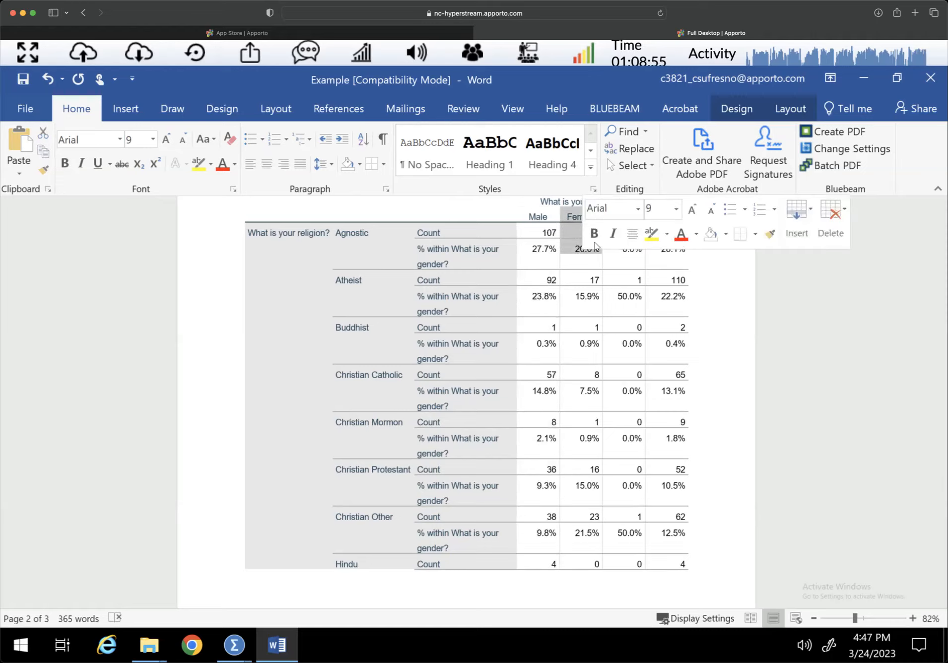
pyautogui.click(595, 232)
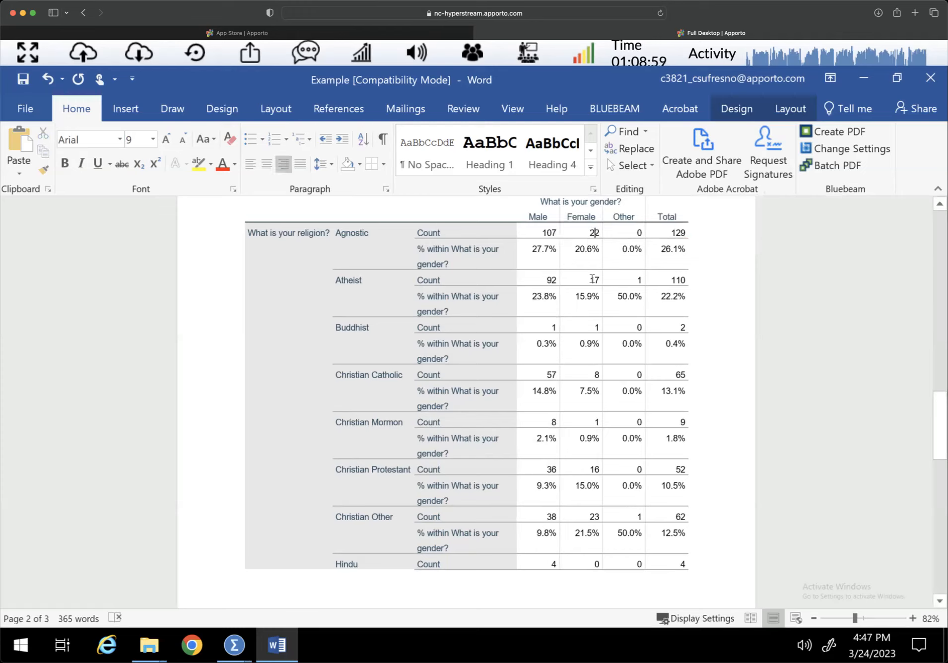
pyautogui.click(594, 280)
pyautogui.moveTo(529, 250); pyautogui.dragTo(679, 252)
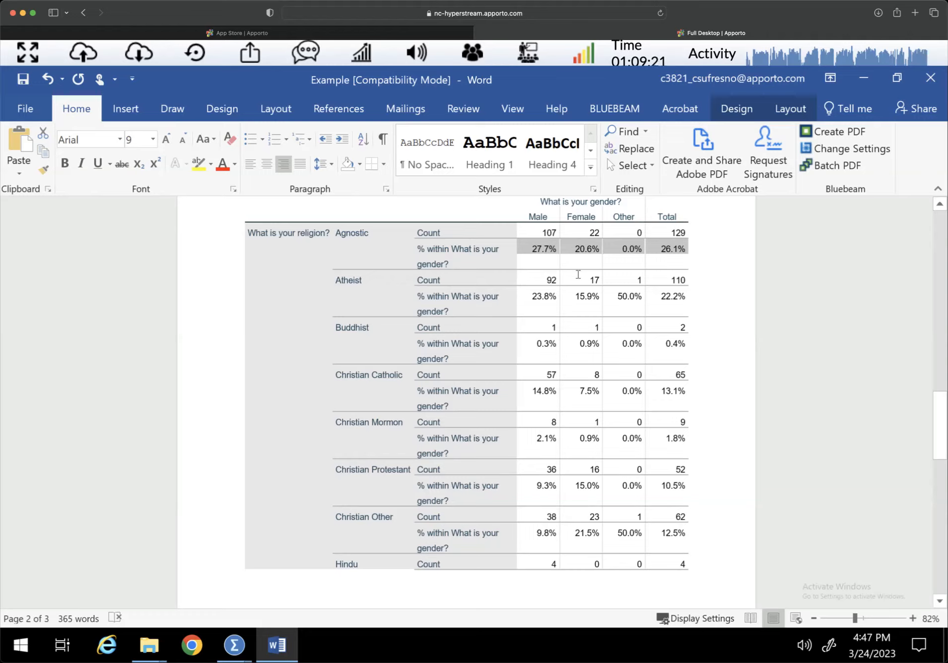
# - Examine the Female column's counts and within-gender percentages from the first religion down to the Total row
pyautogui.moveTo(571, 232); pyautogui.dragTo(579, 298)
pyautogui.moveTo(570, 210); pyautogui.dragTo(588, 454)
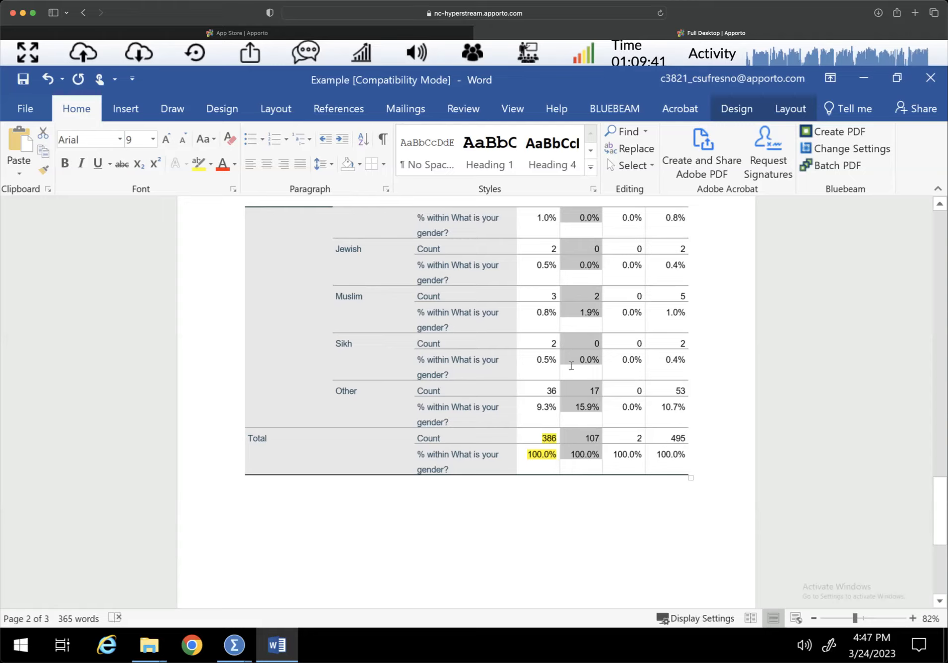
pyautogui.scroll(8, 638, 450)
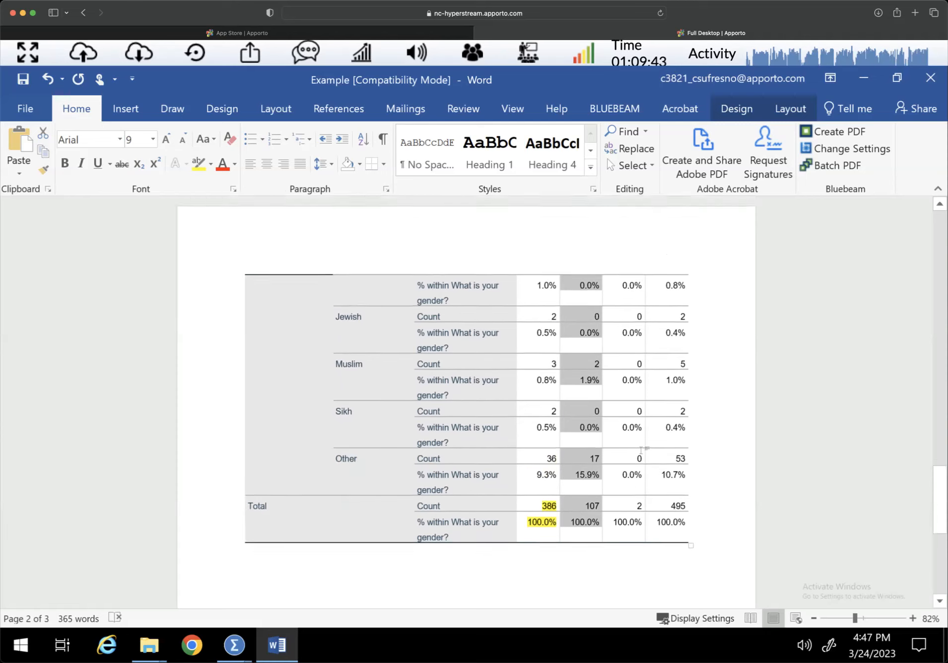
pyautogui.scroll(3, 638, 450)
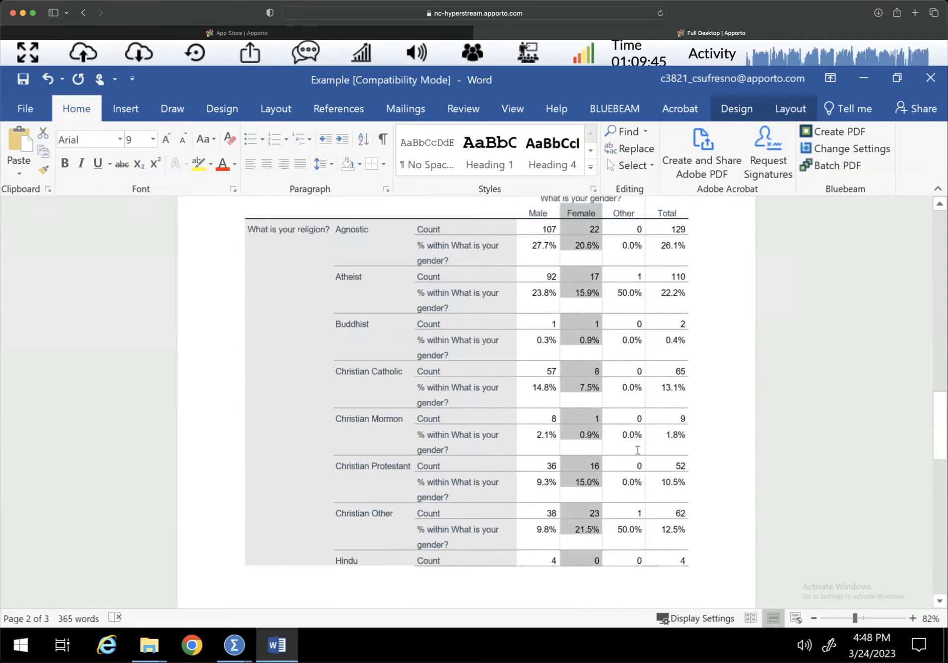
pyautogui.scroll(1, 636, 390)
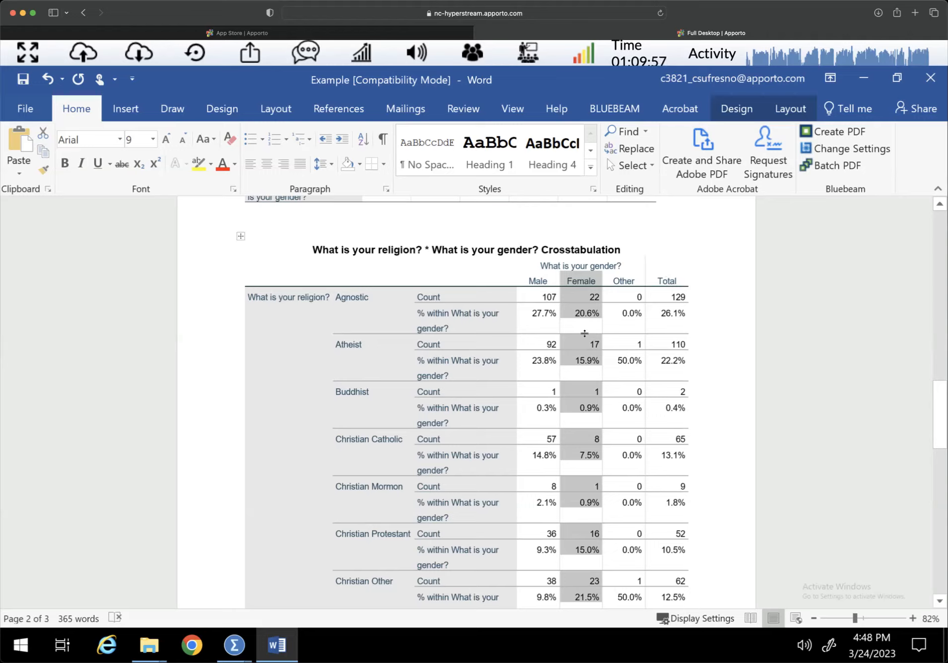
pyautogui.scroll(-10, 467, 402)
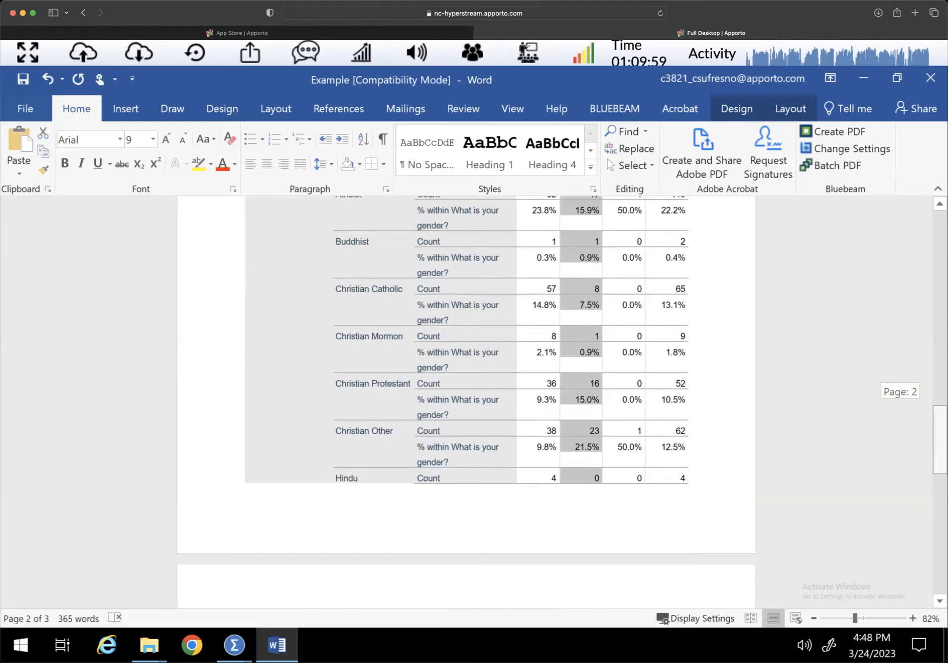
pyautogui.scroll(-3, 467, 397)
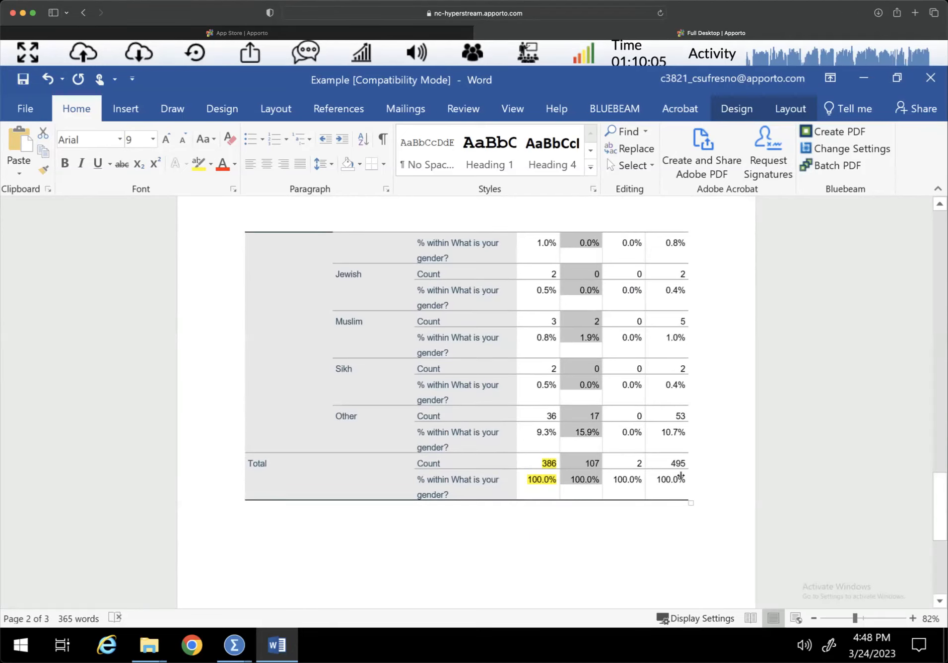
pyautogui.moveTo(939, 507); pyautogui.dragTo(940, 415)
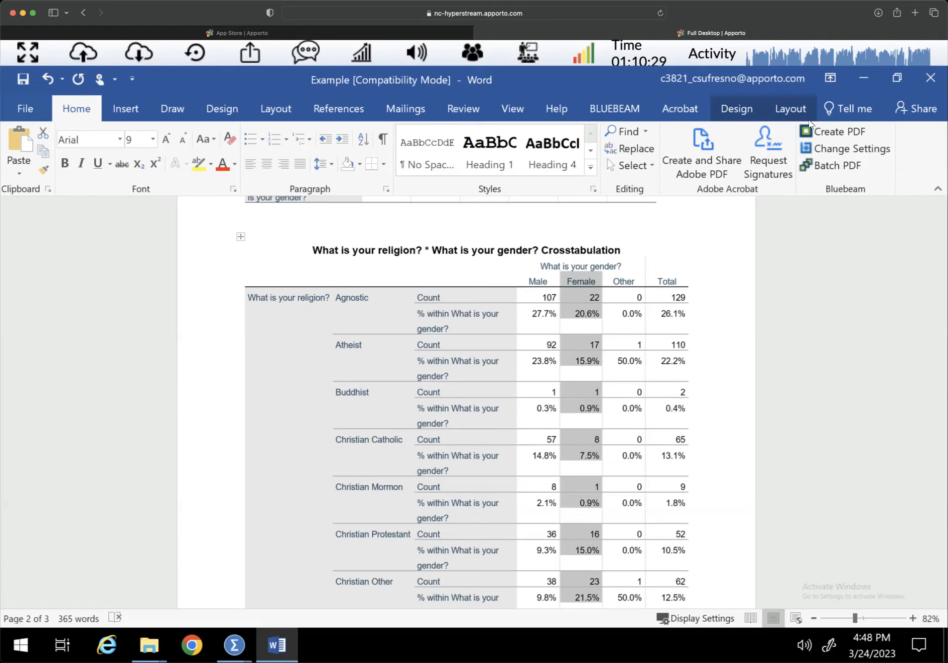
# - Switch from Word to the SPSS Data Editor for MACHIV.sav and open the Crosstabs dialog
pyautogui.click(863, 78)
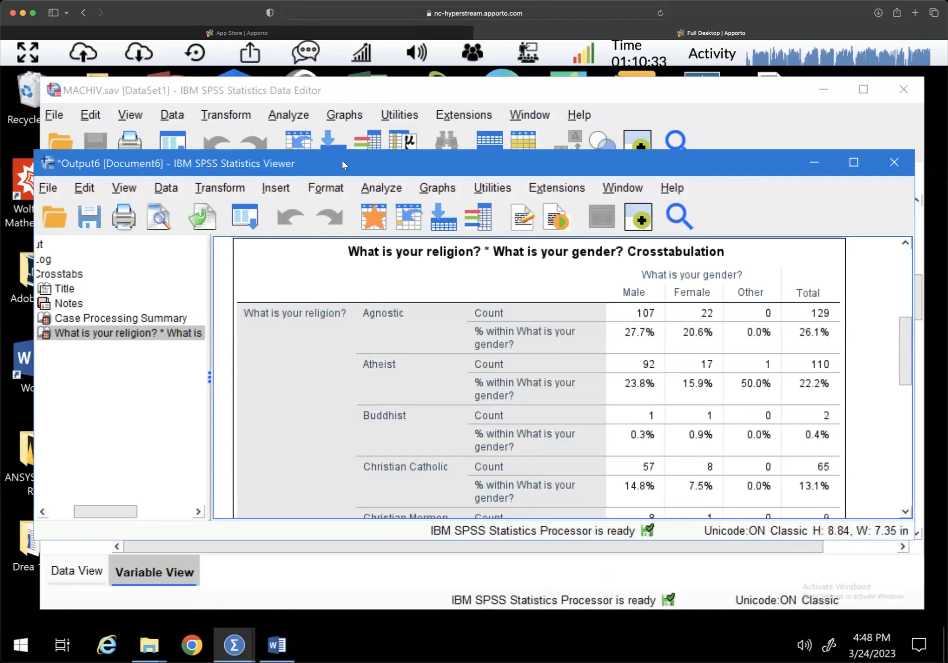
pyautogui.click(382, 90)
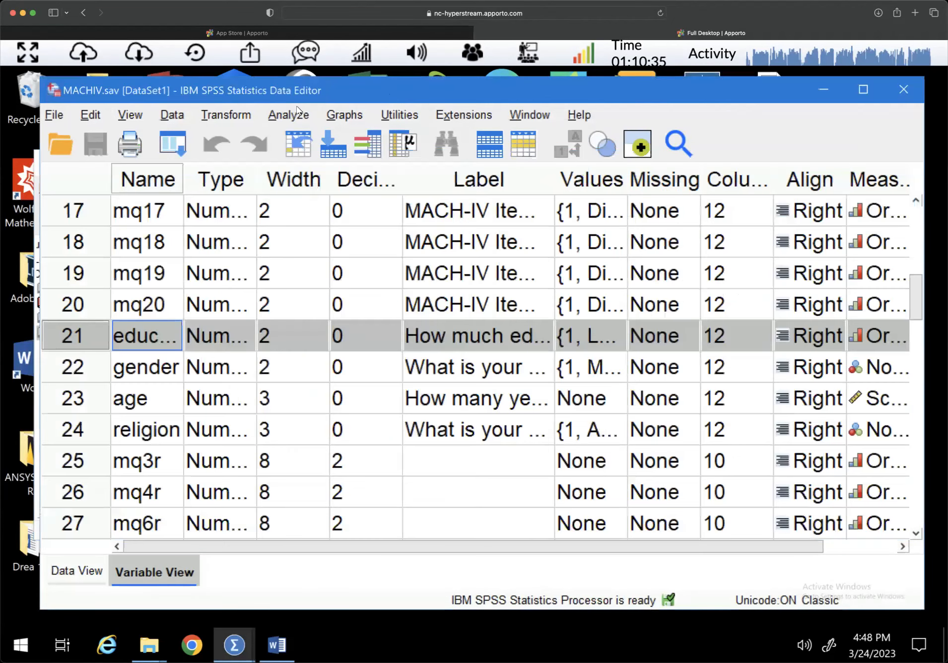
pyautogui.click(297, 110)
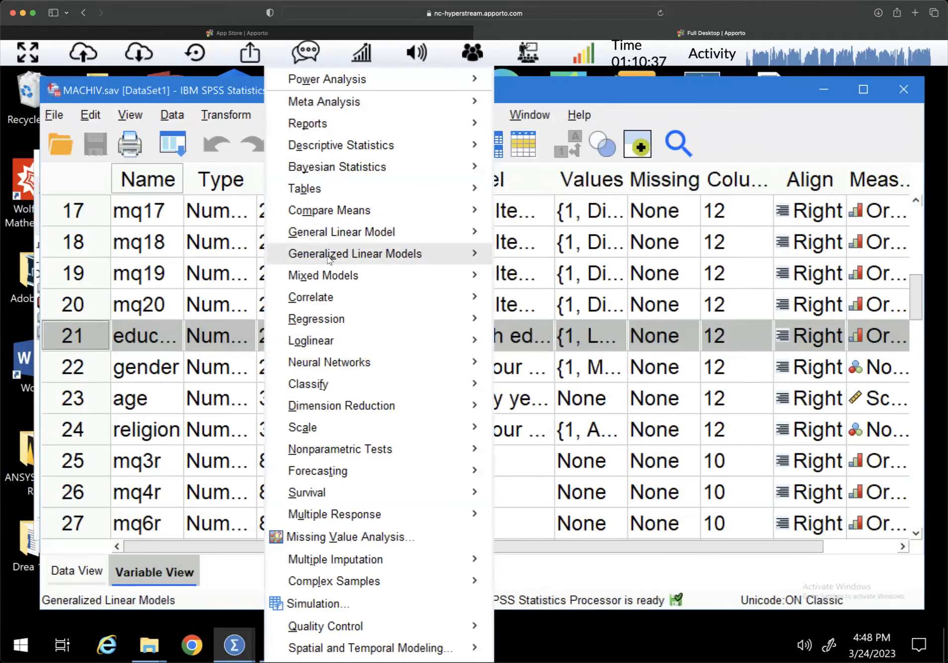
pyautogui.moveTo(387, 152)
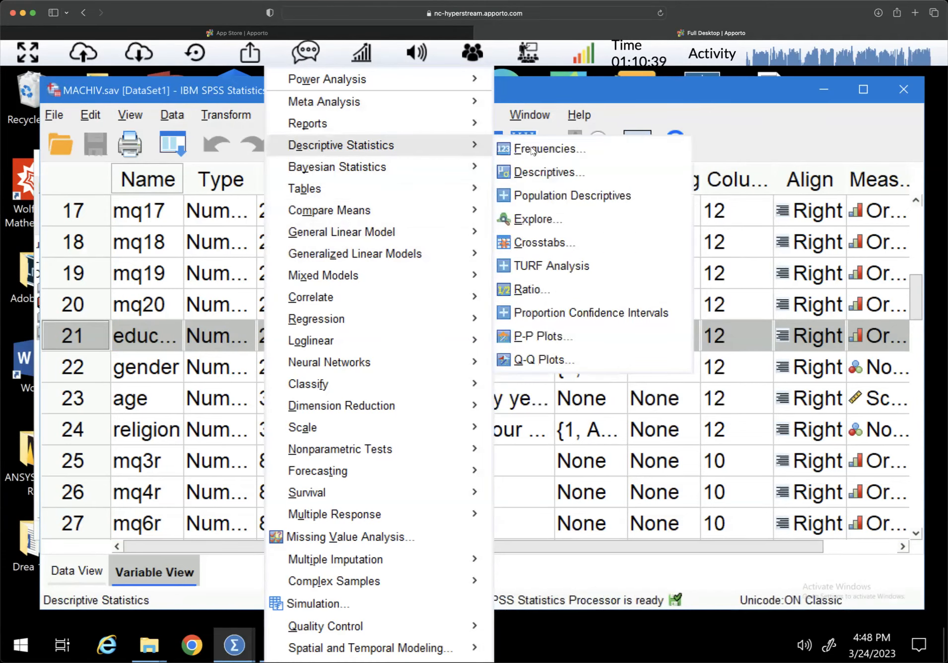
pyautogui.click(545, 242)
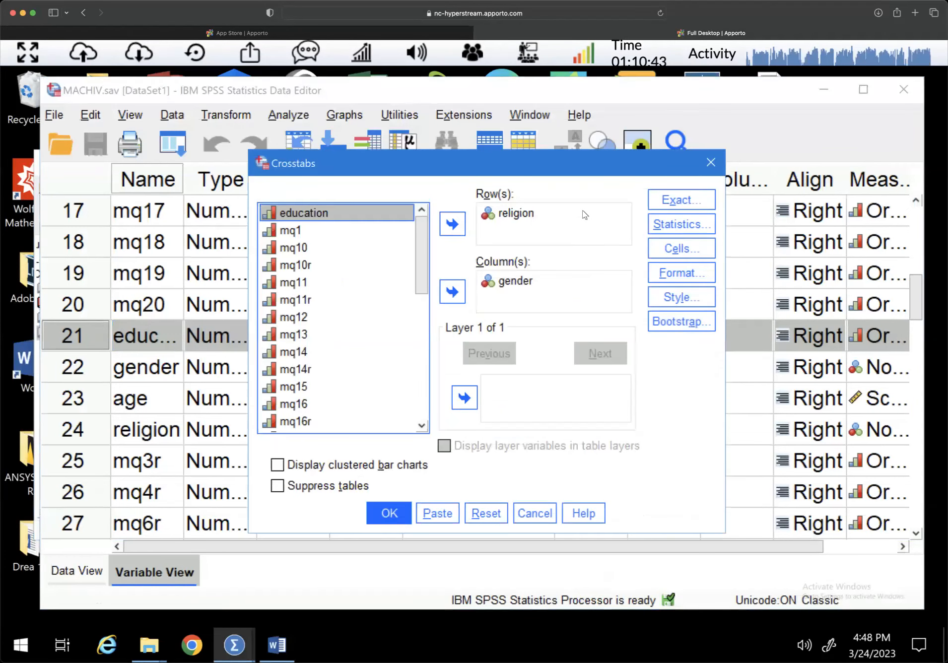
# - Set the cell display to row percentages instead of column percentages and run the religion by gender crosstab
pyautogui.click(679, 251)
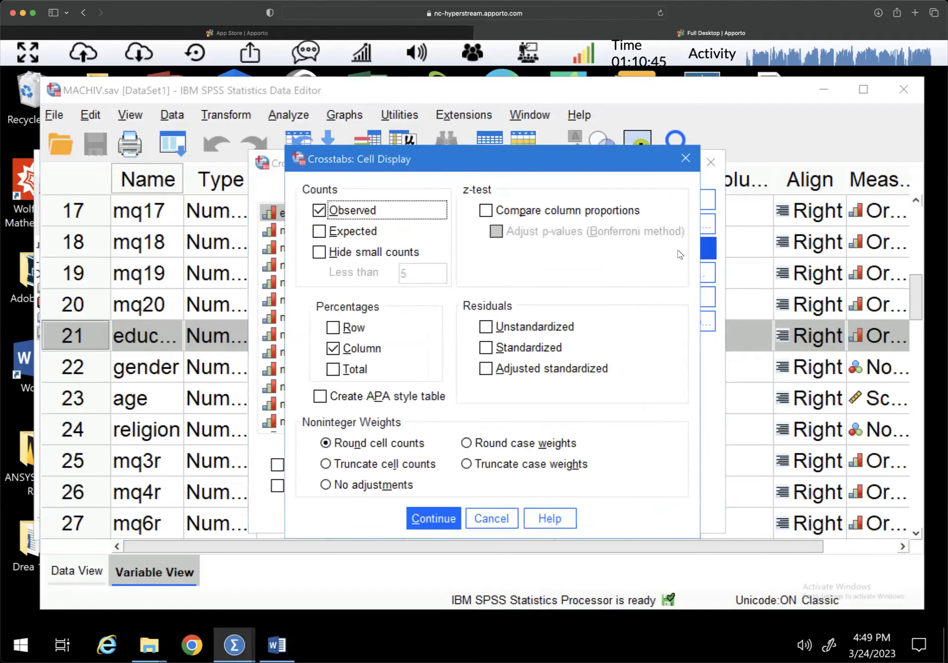
pyautogui.click(333, 328)
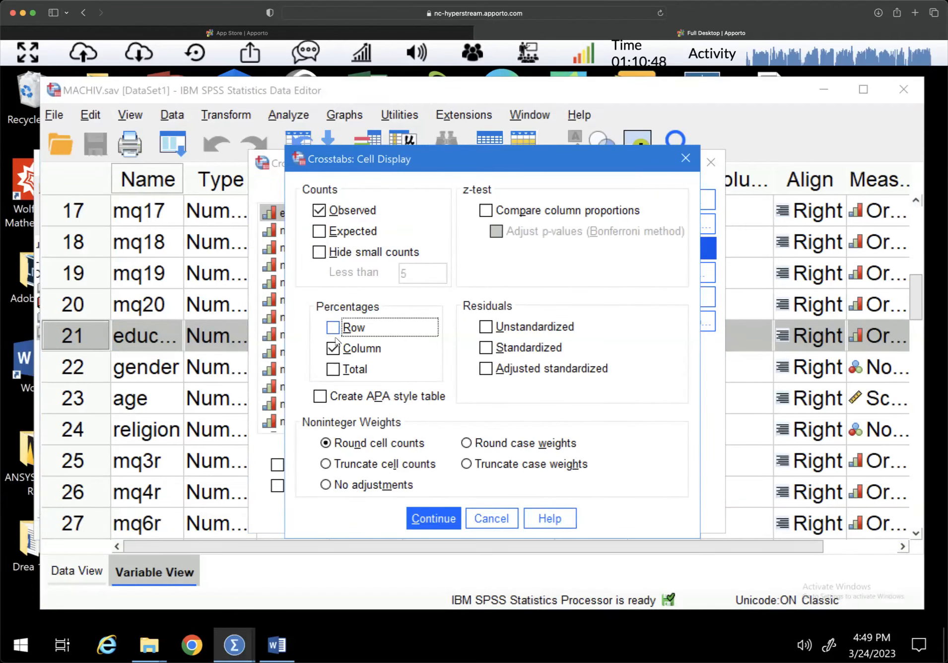
pyautogui.click(430, 516)
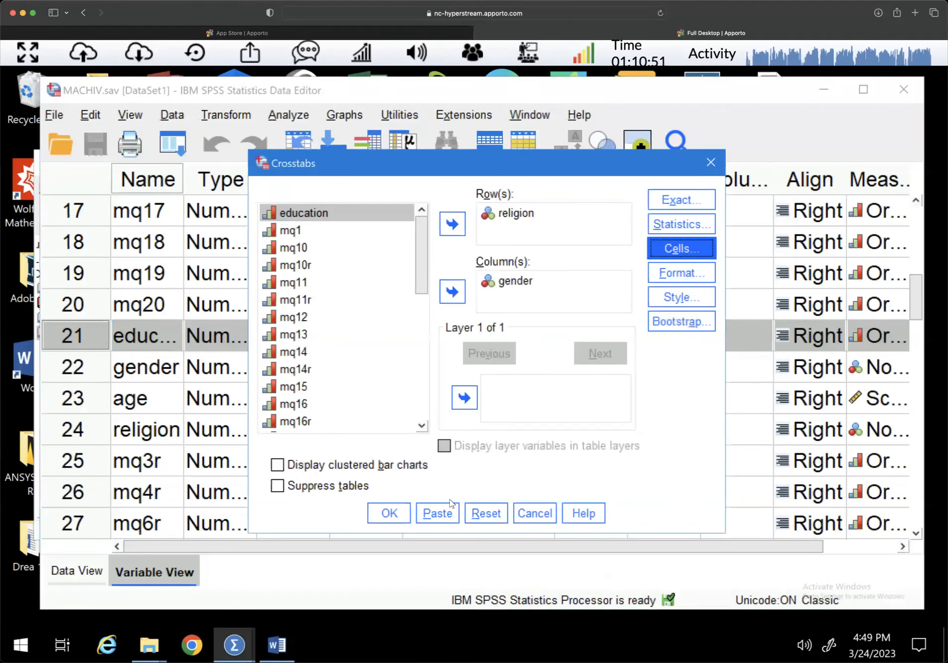
pyautogui.click(389, 513)
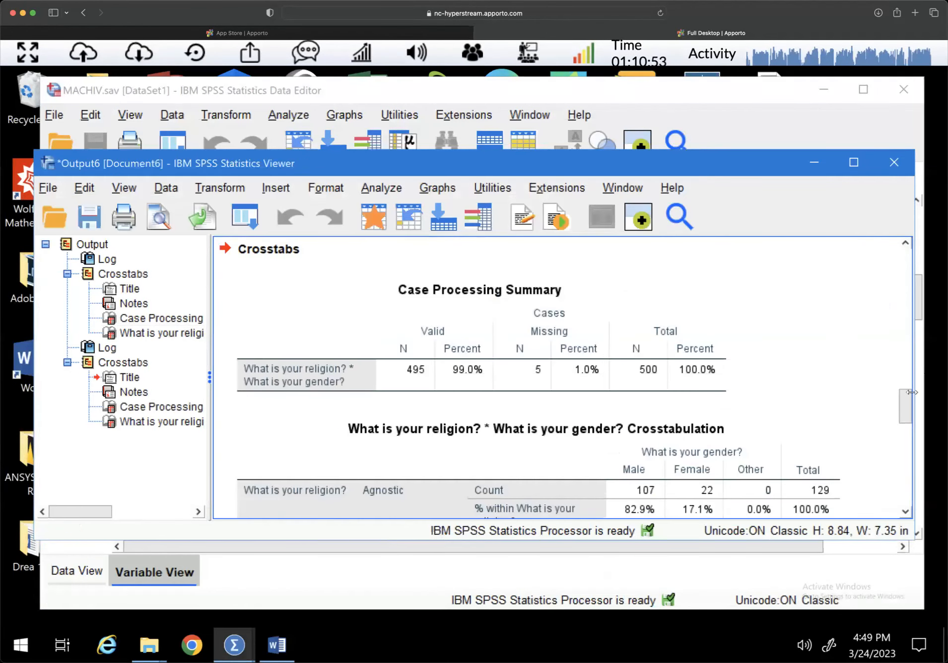
# - Examine the within-religion percentages in the new crosstabulation, from the Agnostic row down to the Total row
pyautogui.scroll(-5, 909, 411)
pyautogui.click(843, 279)
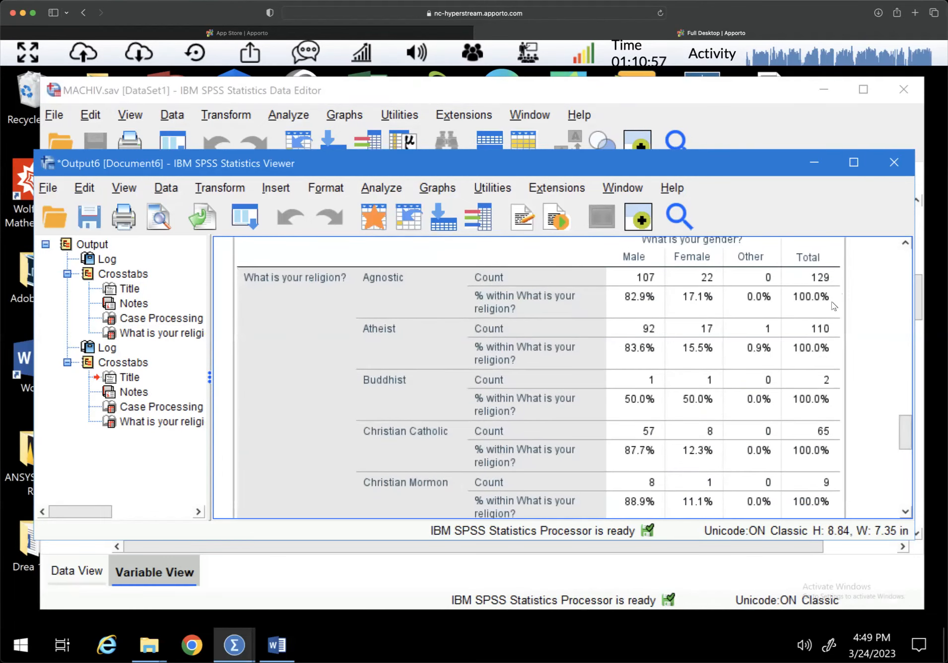
pyautogui.scroll(2, 901, 426)
pyautogui.click(557, 318)
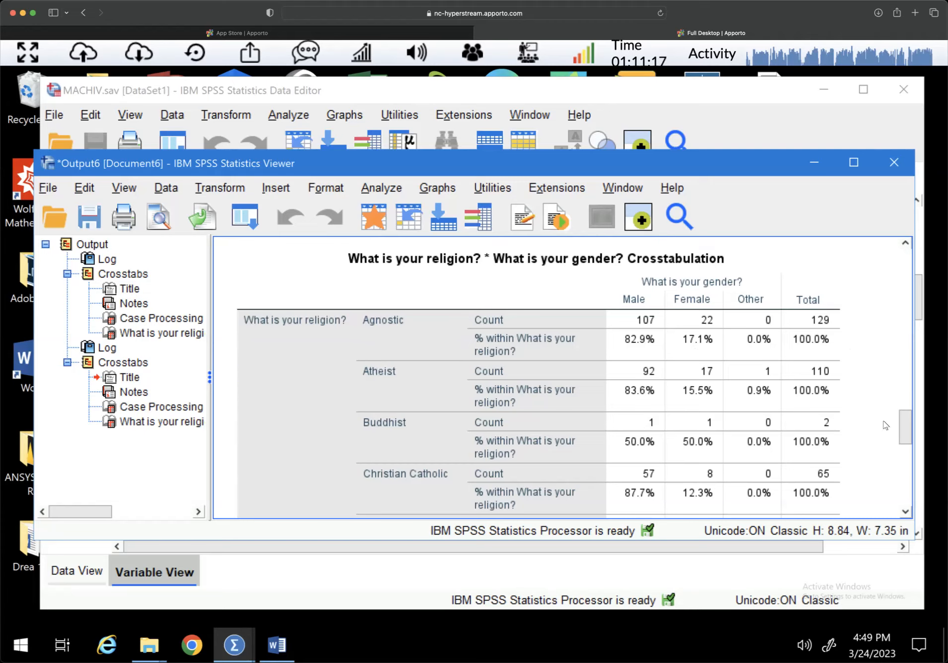
pyautogui.moveTo(903, 416); pyautogui.dragTo(903, 489)
pyautogui.click(691, 461)
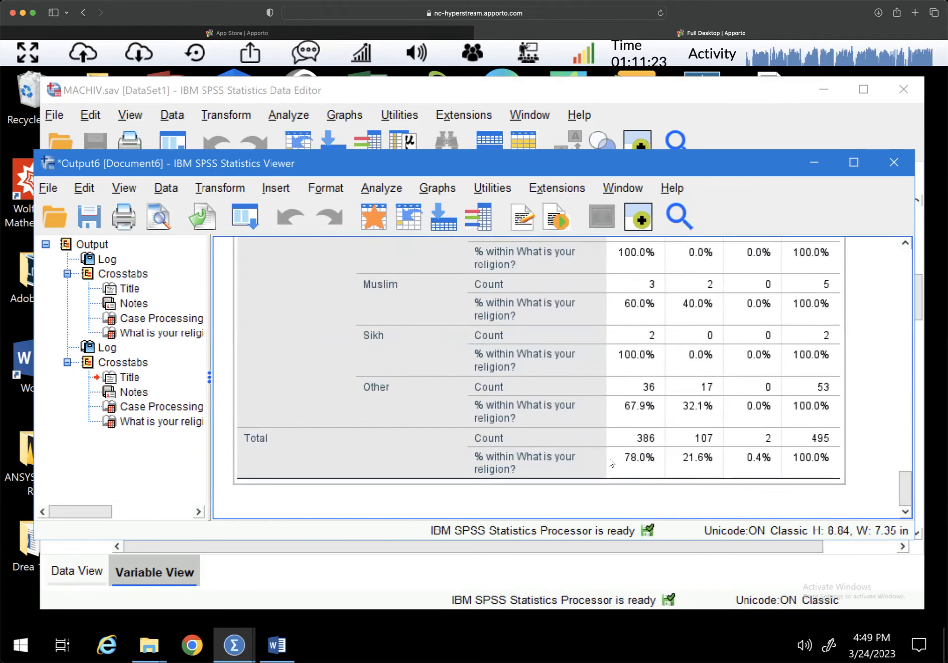
pyautogui.click(851, 499)
pyautogui.moveTo(907, 489); pyautogui.dragTo(902, 425)
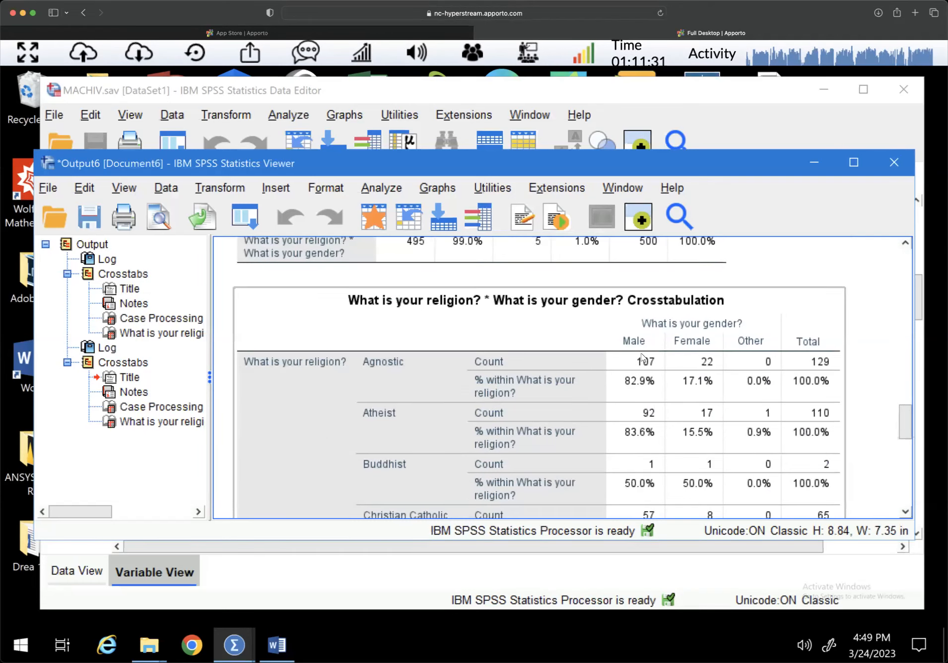
pyautogui.moveTo(904, 412); pyautogui.dragTo(904, 479)
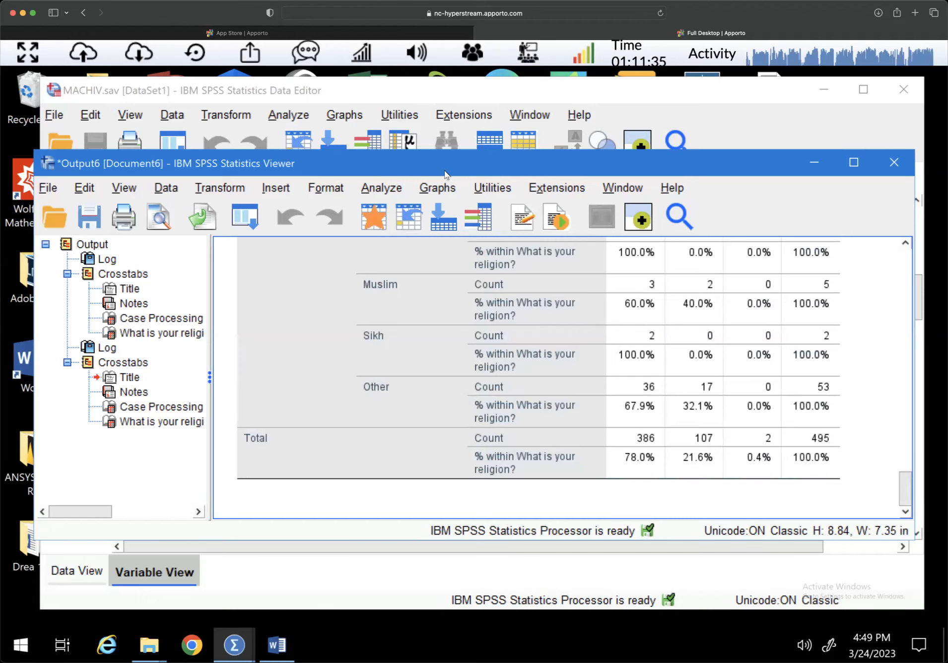
# - Rerun the religion by gender crosstab with column and total percentages added to the row percentages, and review its output
pyautogui.click(367, 191)
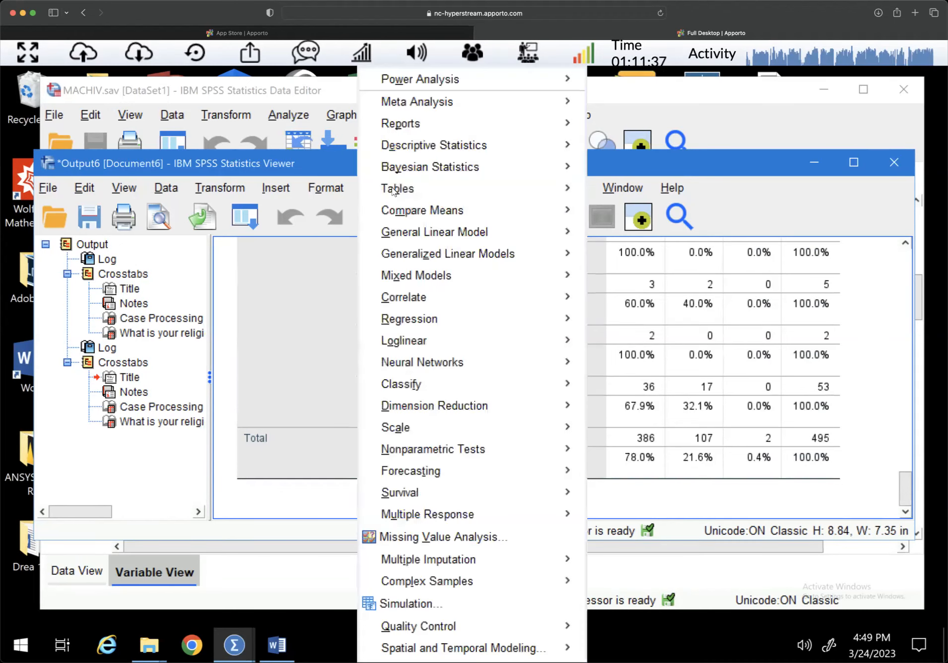
pyautogui.moveTo(571, 147)
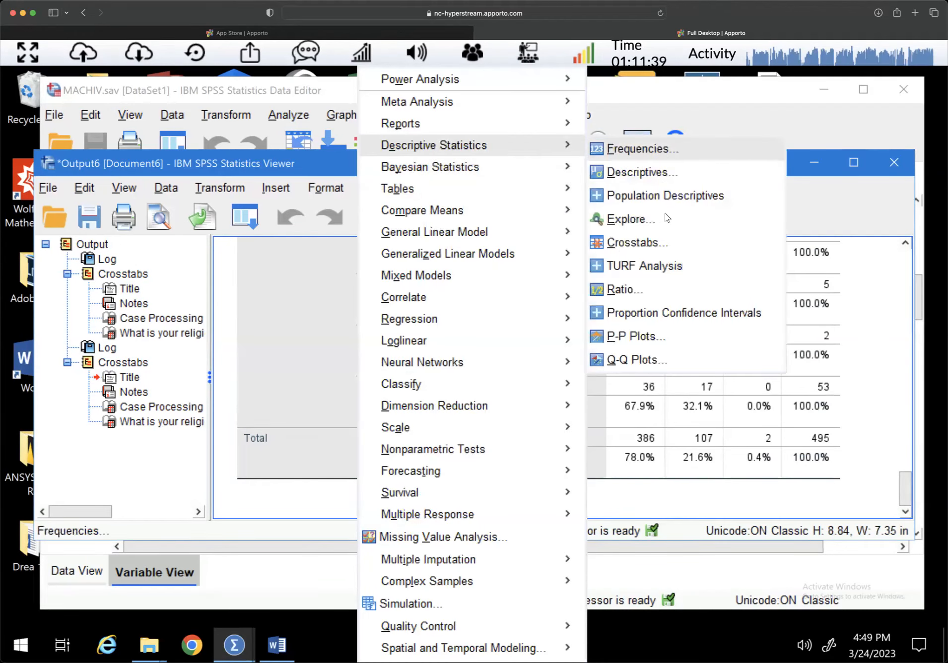
pyautogui.click(644, 246)
pyautogui.click(685, 248)
pyautogui.click(345, 348)
pyautogui.click(345, 369)
pyautogui.click(446, 514)
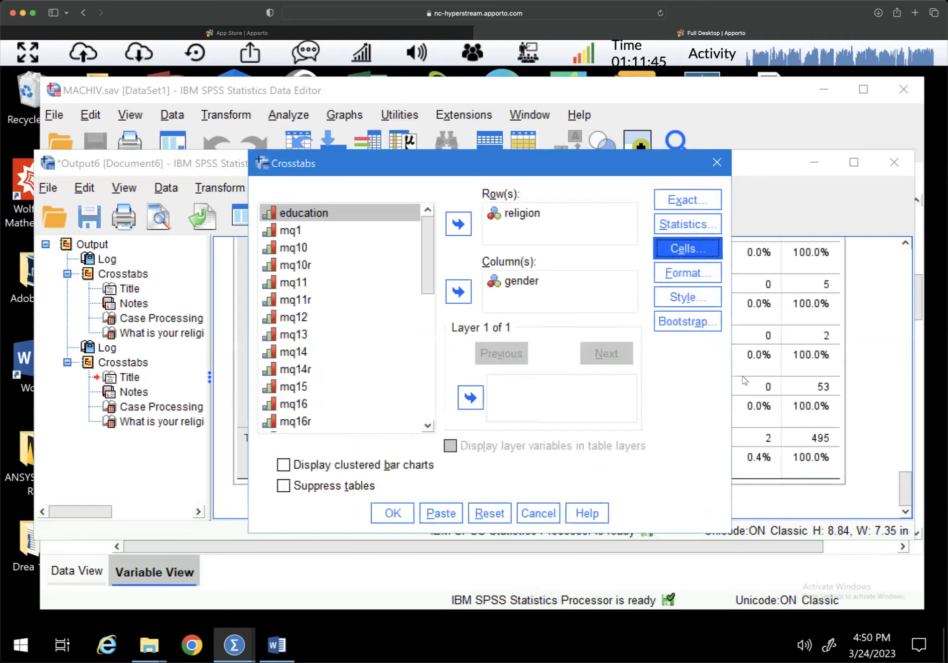
pyautogui.click(393, 514)
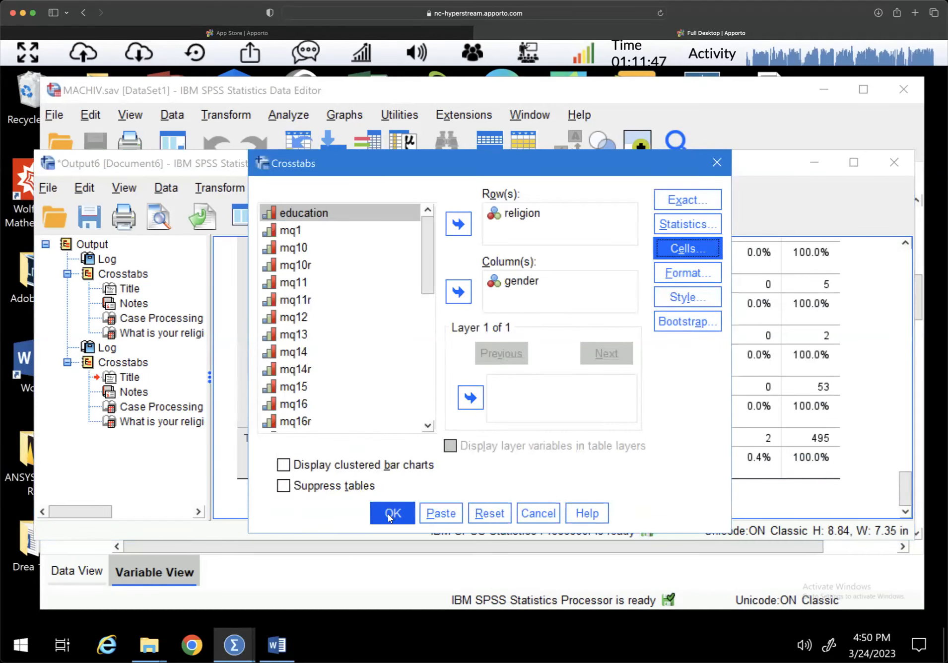
pyautogui.moveTo(904, 406); pyautogui.dragTo(906, 419)
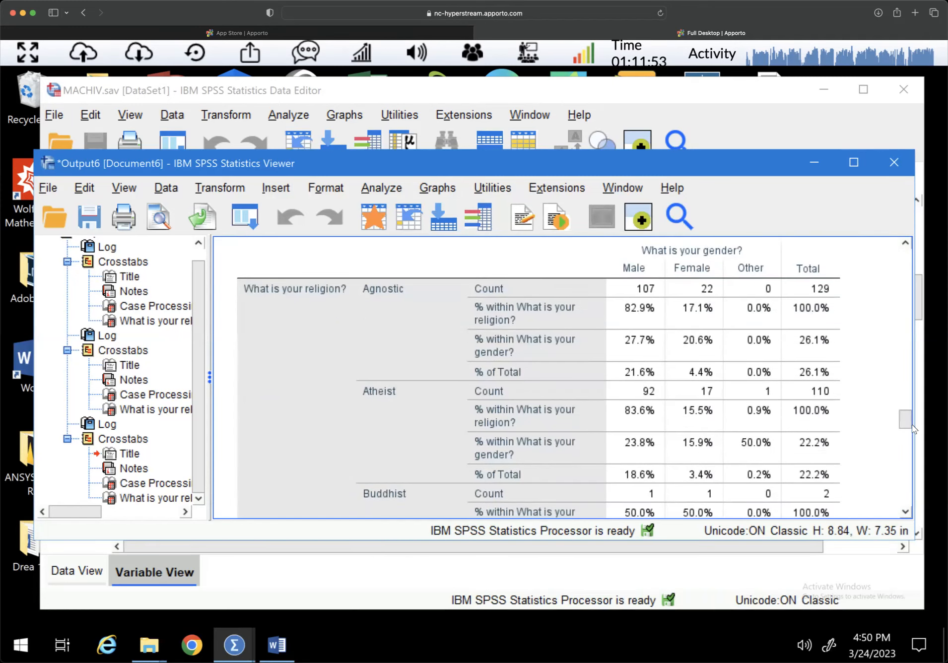
pyautogui.moveTo(906, 417)
pyautogui.mouseDown()
pyautogui.moveTo(903, 494)
pyautogui.moveTo(900, 404)
pyautogui.mouseUp()
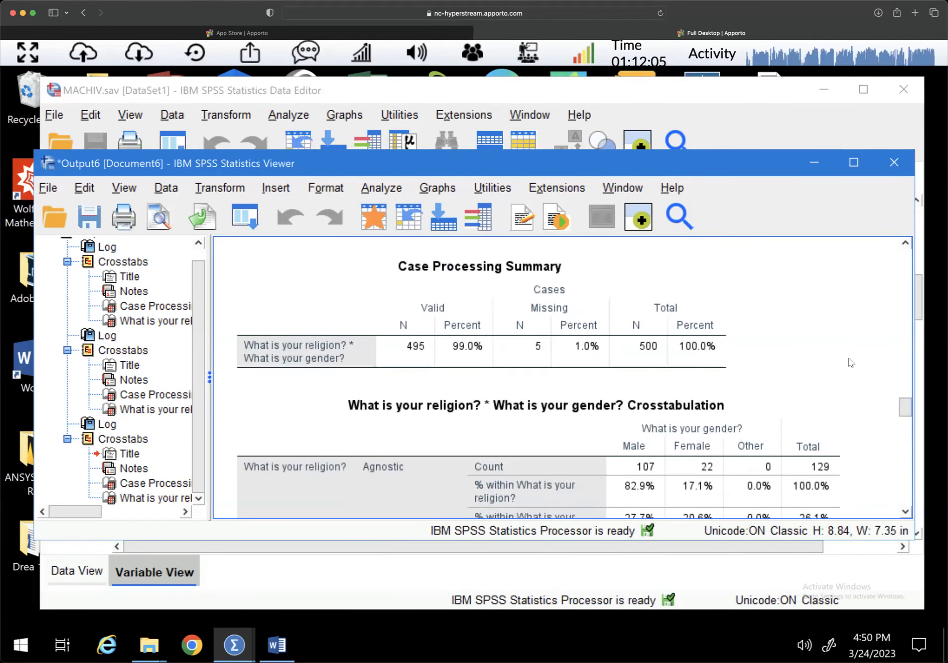